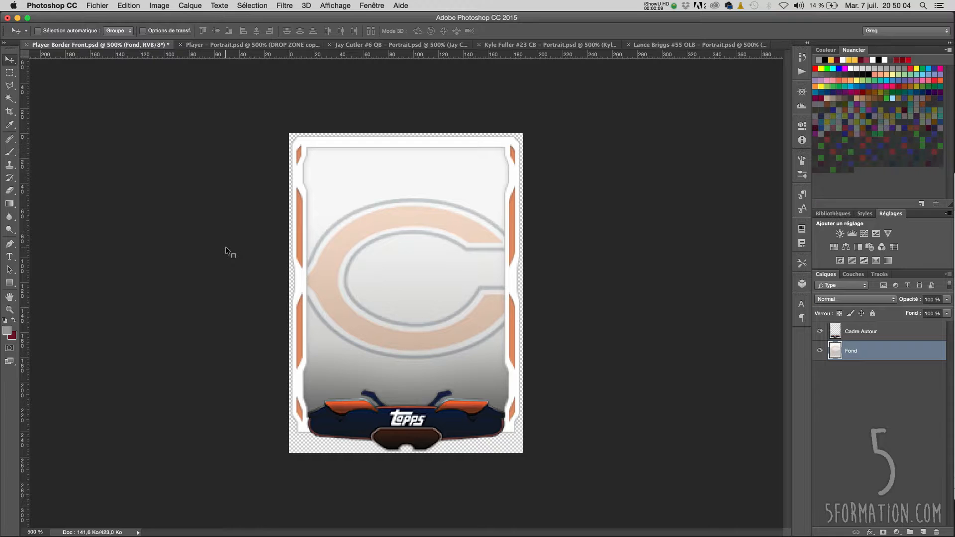
# - Step forward frame by frame through the ball-throw composition's animation
pyautogui.hotkey('ctrl', 'Tab')
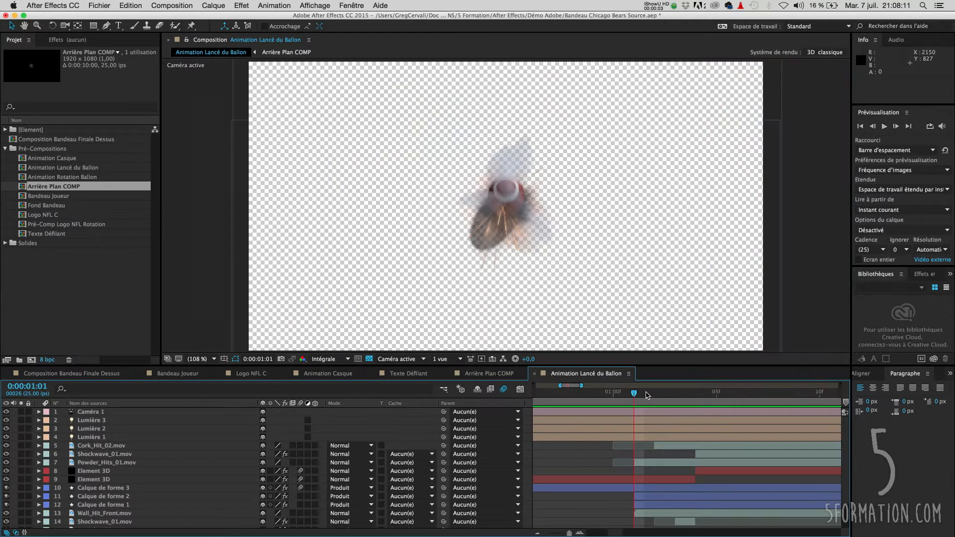
pyautogui.press('pagedown')
pyautogui.press('pagedown')
pyautogui.press('pagedown')
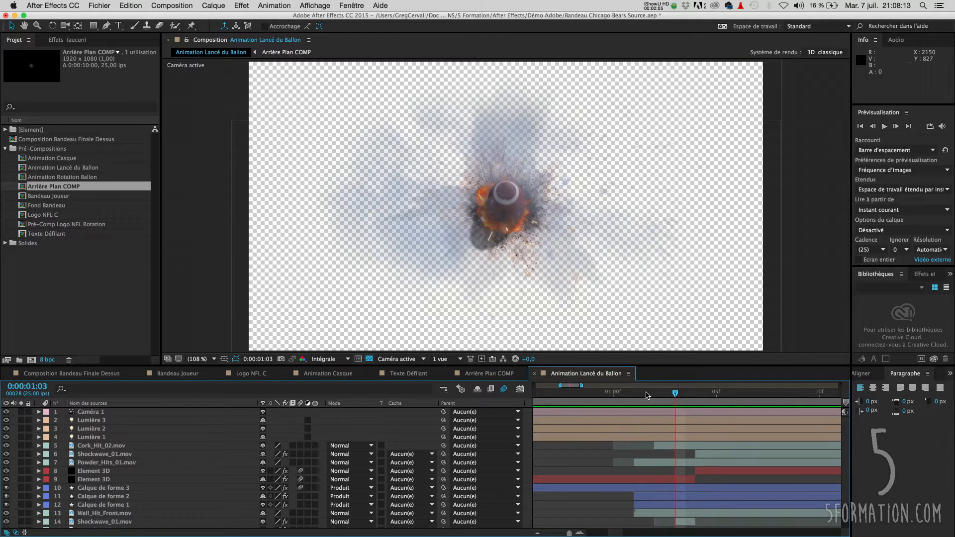
pyautogui.press('pagedown')
pyautogui.press('pagedown')
# - Solo each layer of the Animation Lancé du Ballon composition in turn and scrub the timeline to preview them
pyautogui.click(21, 445)
pyautogui.click(21, 446)
pyautogui.click(21, 454)
pyautogui.click(21, 454)
pyautogui.click(21, 462)
pyautogui.click(21, 463)
pyautogui.click(21, 472)
pyautogui.click(21, 472)
pyautogui.click(21, 488)
pyautogui.click(21, 489)
pyautogui.click(21, 497)
pyautogui.click(21, 498)
pyautogui.click(21, 506)
pyautogui.click(21, 506)
pyautogui.click(21, 515)
pyautogui.click(21, 516)
pyautogui.scroll(-4, 22, 516)
pyautogui.click(21, 508)
pyautogui.click(21, 508)
pyautogui.moveTo(738, 396); pyautogui.dragTo(768, 396)
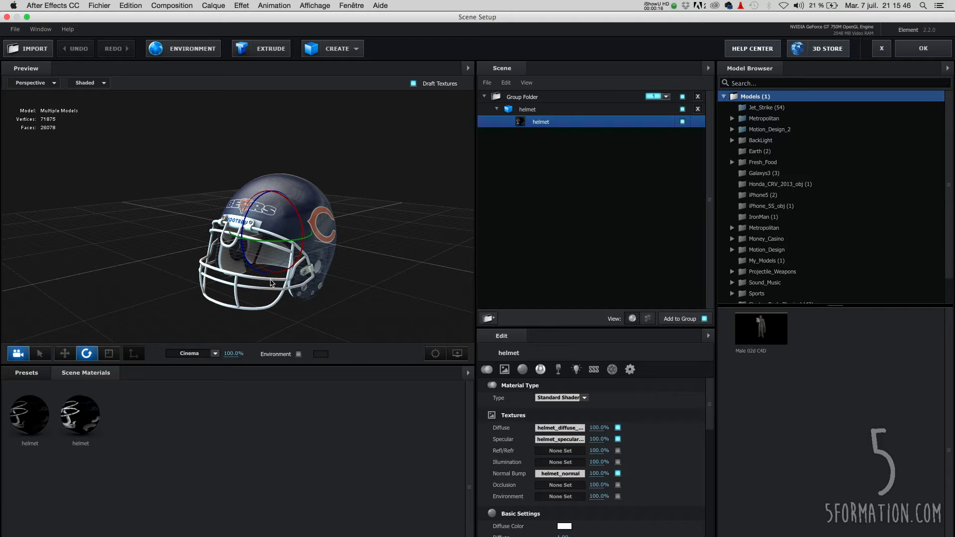
# - Open the helmet's diffuse texture in Photoshop and make the Calque 1 and Correction sélective 1 layers visible
pyautogui.moveTo(271, 283); pyautogui.dragTo(250, 288)
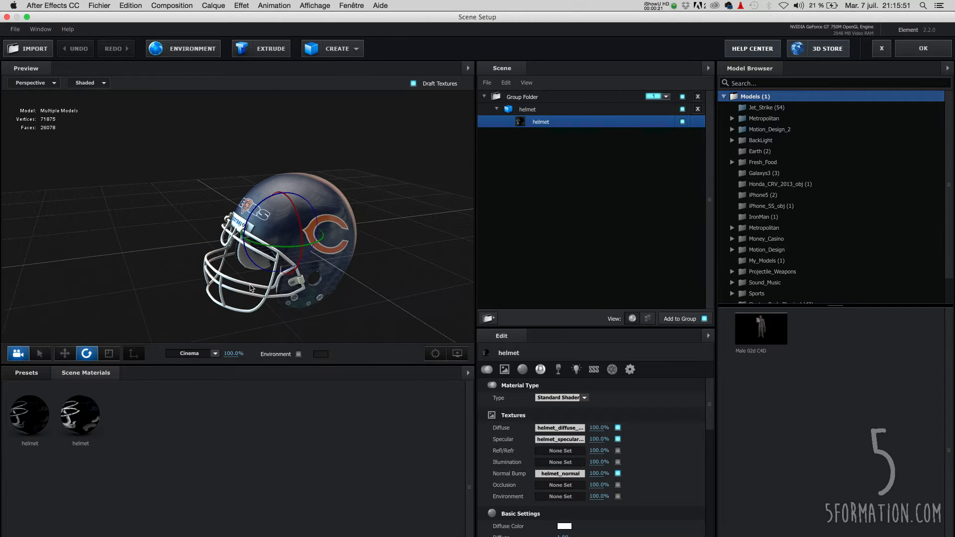
pyautogui.click(560, 428)
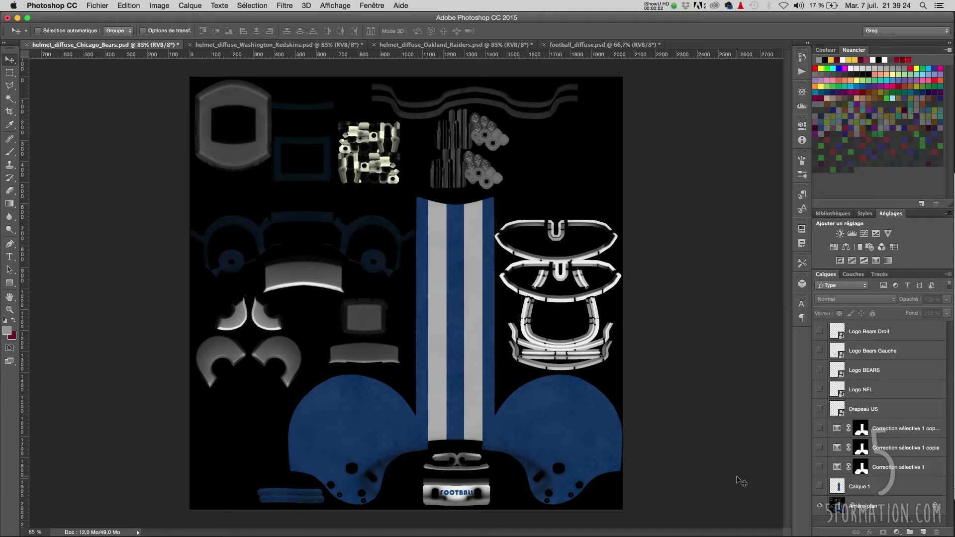
pyautogui.click(821, 487)
pyautogui.click(821, 467)
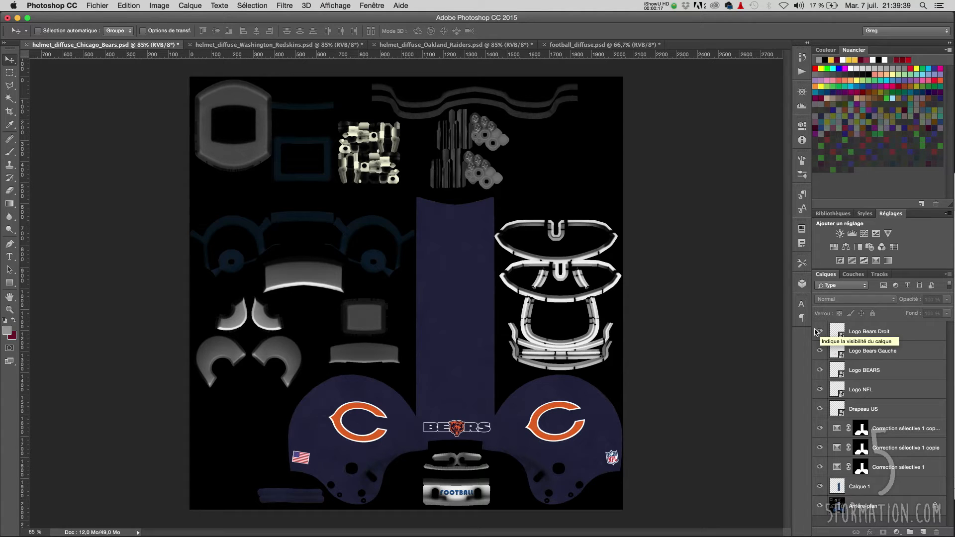
# - Browse the Washington Redskins and Oakland Raiders helmet texture documents
pyautogui.click(273, 44)
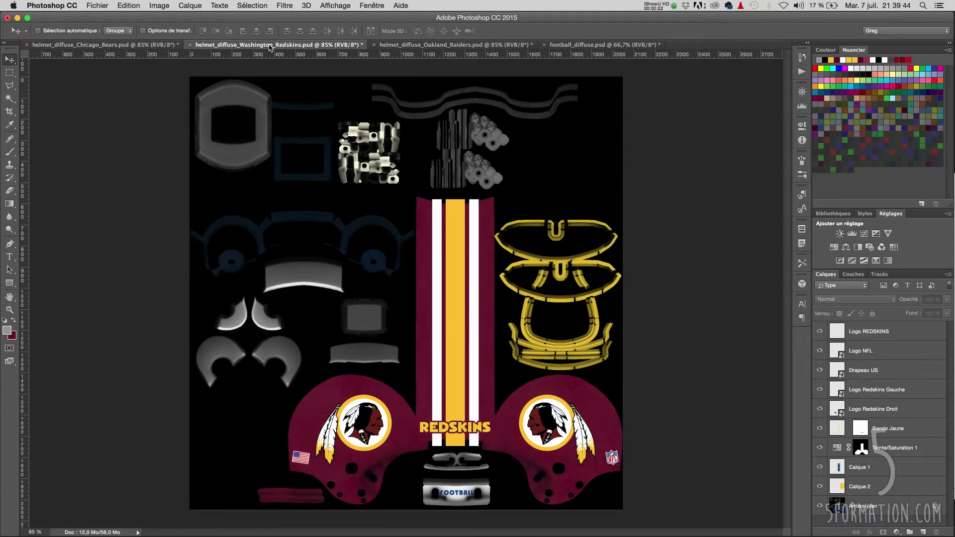
pyautogui.click(430, 44)
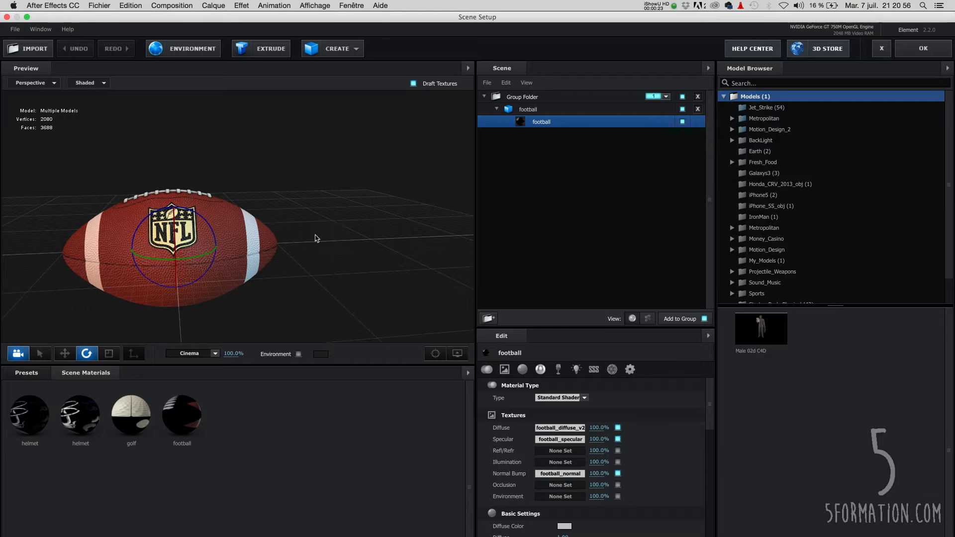
# - Open the football's diffuse texture in Photoshop and make the Logo NFL and Logo Wilson layers visible
pyautogui.moveTo(318, 239)
pyautogui.mouseDown()
pyautogui.moveTo(299, 231)
pyautogui.moveTo(309, 232)
pyautogui.mouseUp()
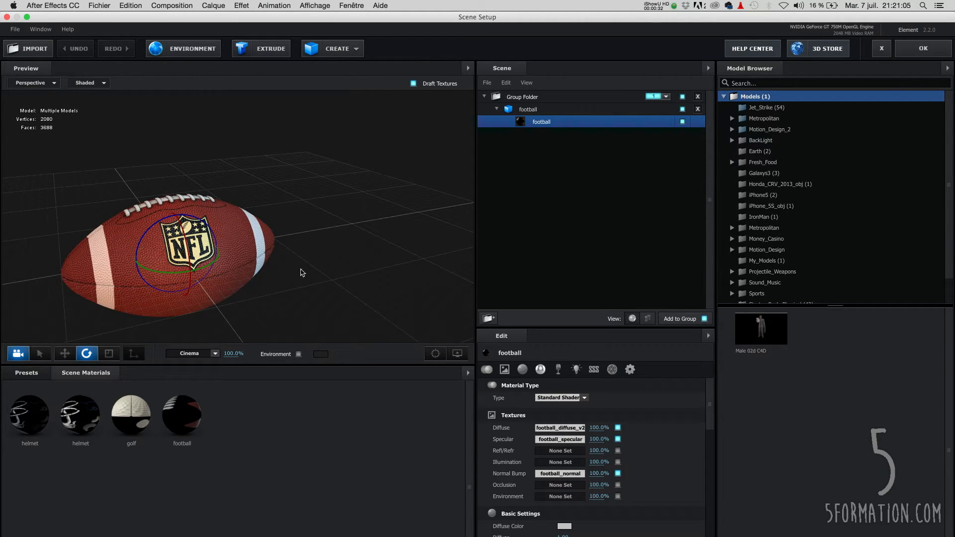
pyautogui.click(560, 428)
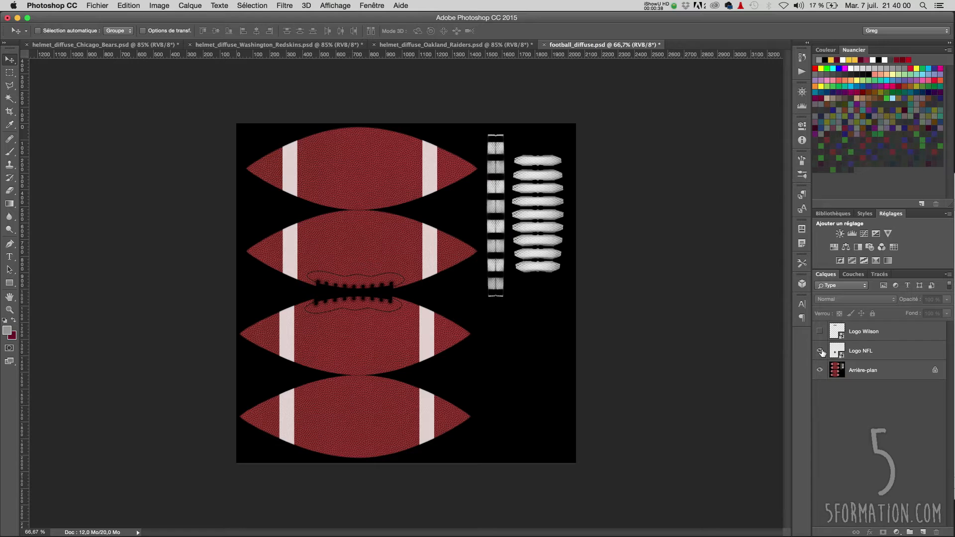
pyautogui.click(820, 351)
pyautogui.click(820, 332)
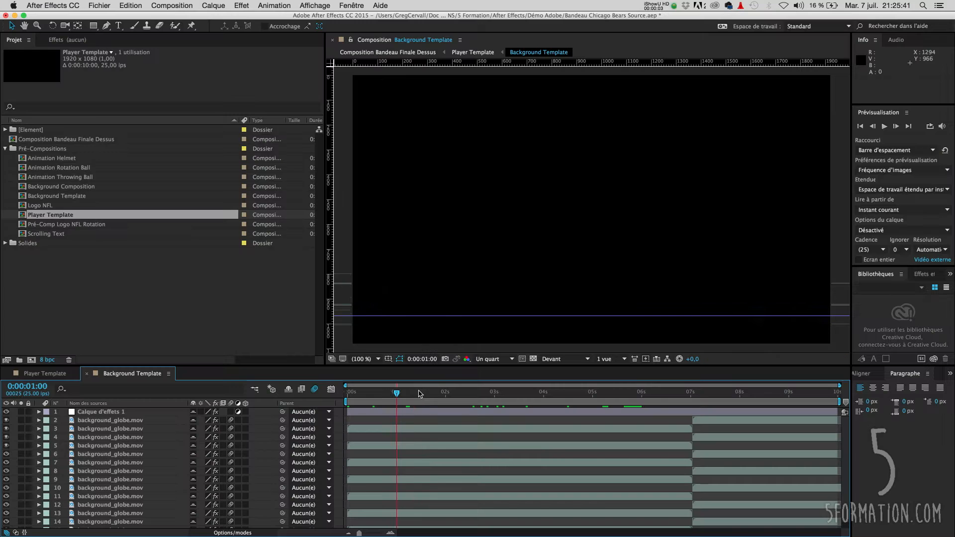
# - Preview the Text to be changed composition and open its composition settings to review the advanced options
pyautogui.moveTo(394, 393); pyautogui.dragTo(629, 395)
pyautogui.moveTo(689, 395); pyautogui.dragTo(736, 395)
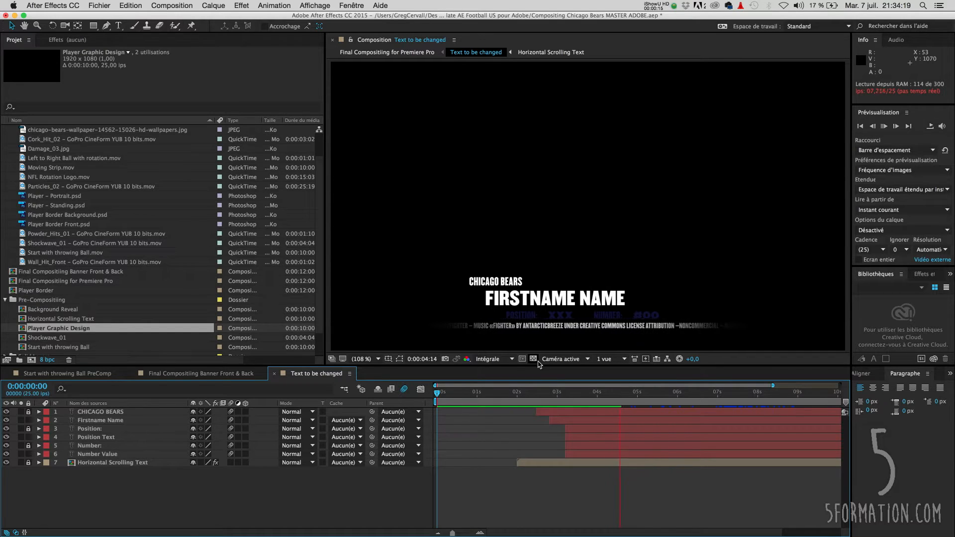
pyautogui.rightClick(56, 244)
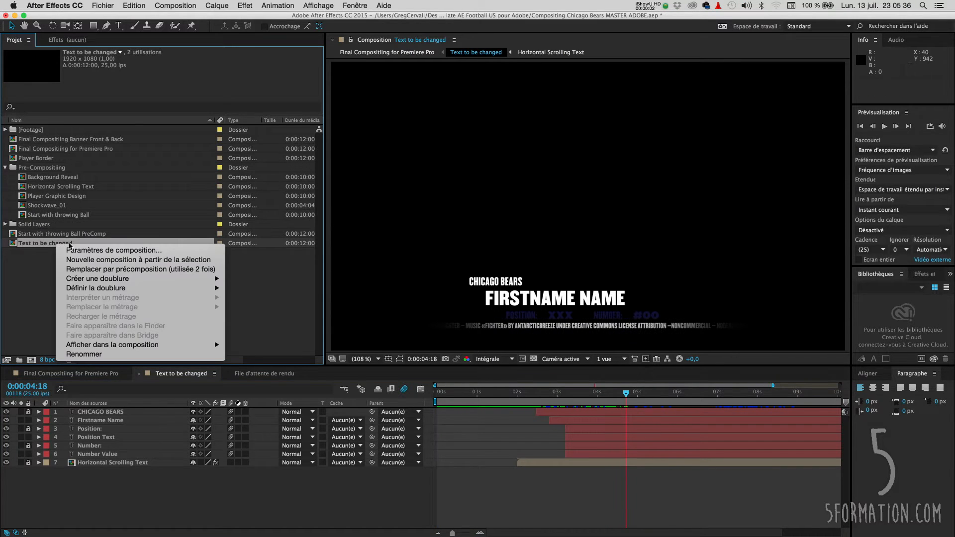
pyautogui.click(71, 251)
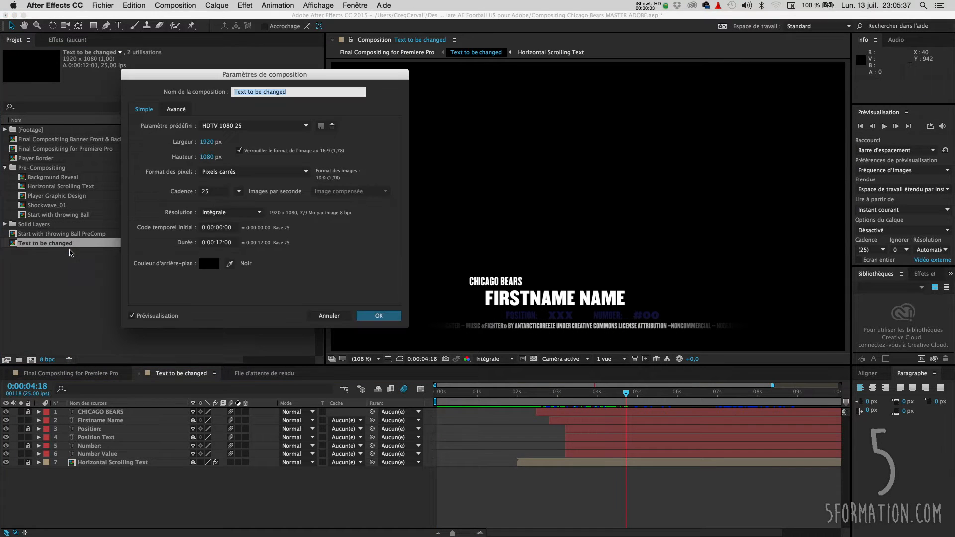
pyautogui.click(176, 110)
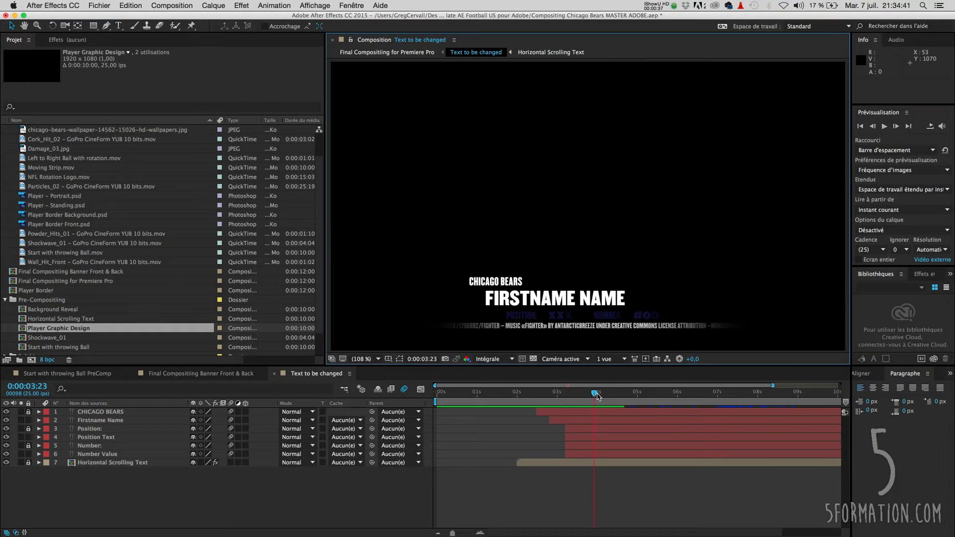
pyautogui.click(587, 394)
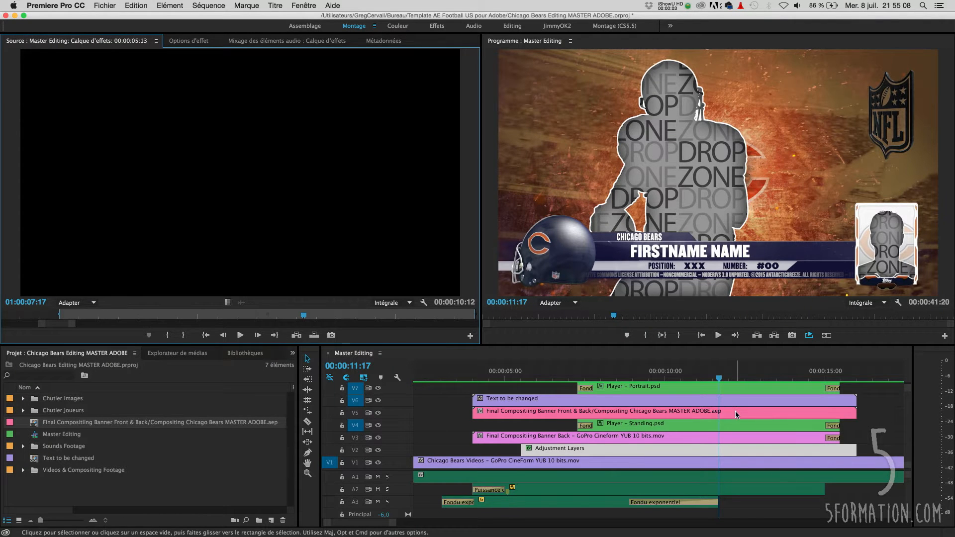
# - Open the Final Compositing Banner Front & Back clip in the Source monitor and scrub through it
pyautogui.doubleClick(717, 413)
pyautogui.moveTo(232, 316); pyautogui.dragTo(262, 319)
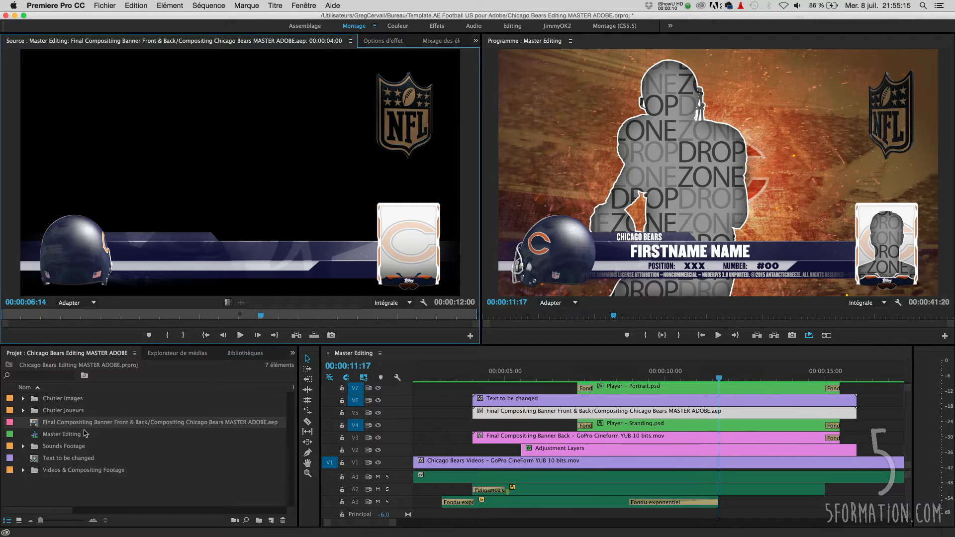
pyautogui.click(19, 422)
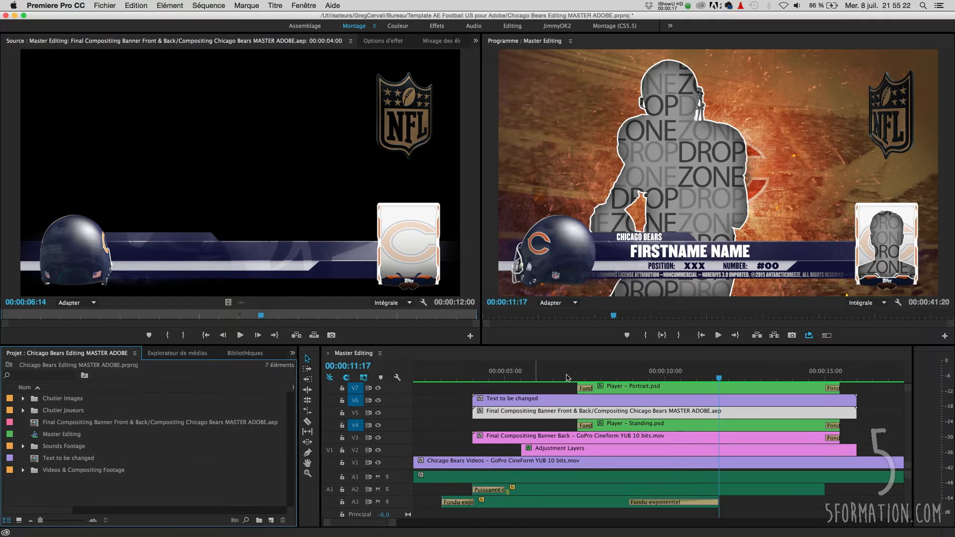
# - Render and replace the banner clip as individual QuickTime items with the GoPro CineForm RVB 12 bits avec alpha preset, beside the original media
pyautogui.click(673, 414)
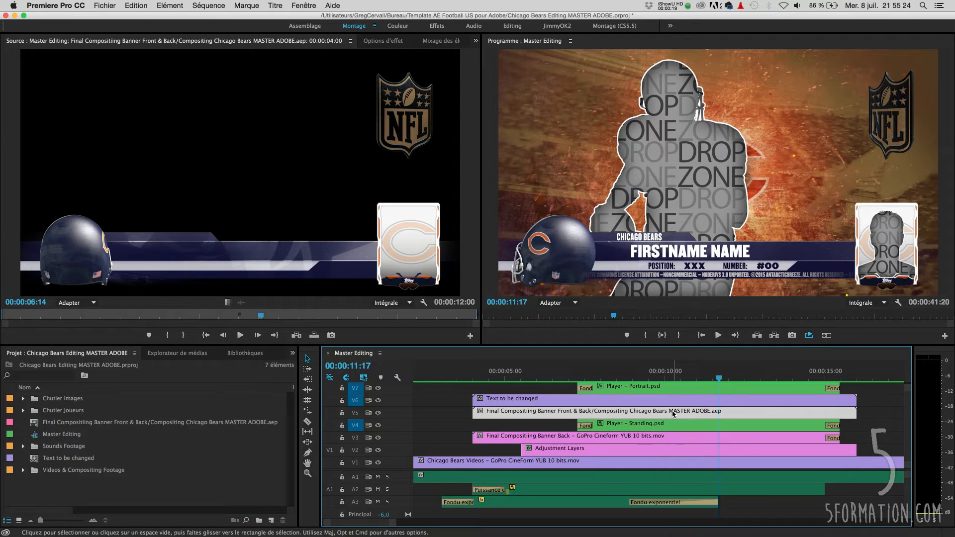
pyautogui.rightClick(673, 414)
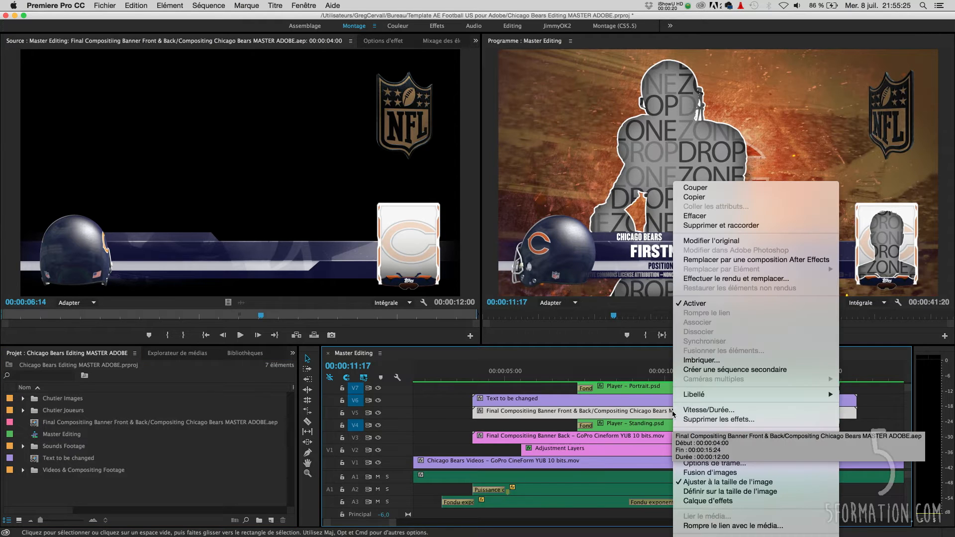
pyautogui.click(715, 279)
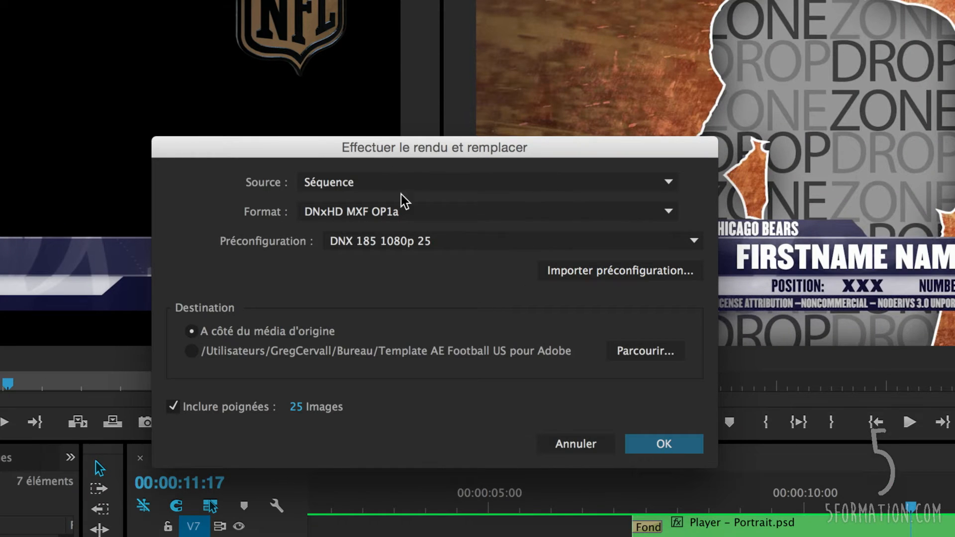
pyautogui.click(503, 215)
pyautogui.click(424, 219)
pyautogui.click(507, 217)
pyautogui.click(396, 261)
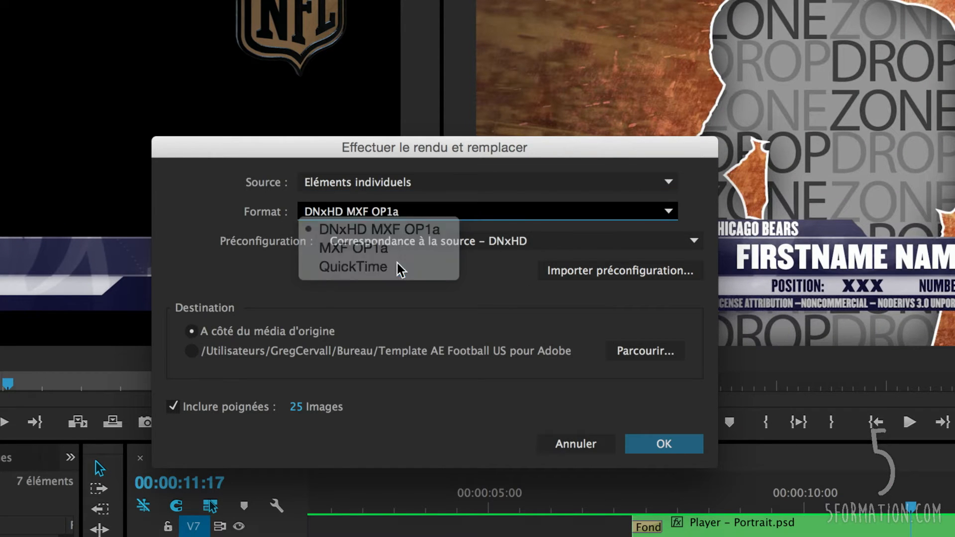
pyautogui.click(626, 244)
pyautogui.click(566, 280)
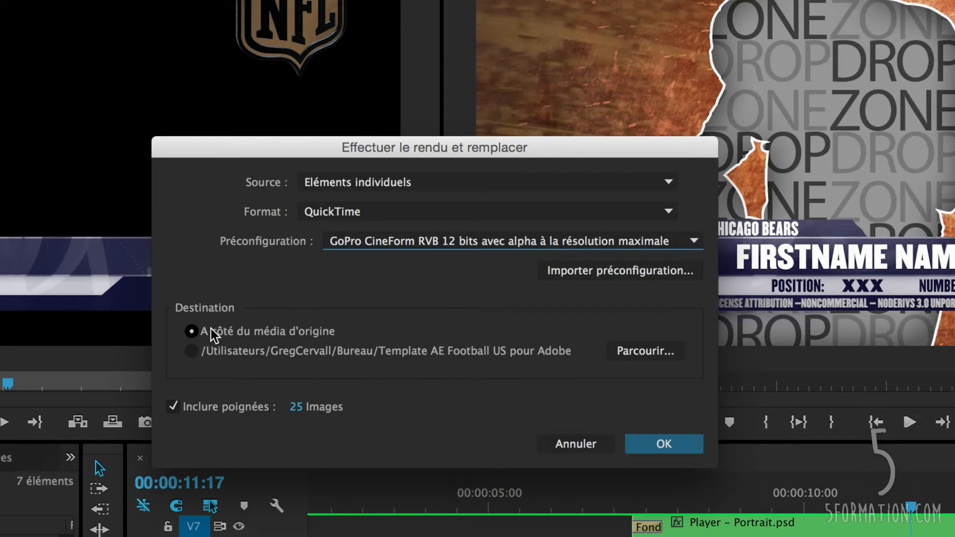
pyautogui.click(666, 444)
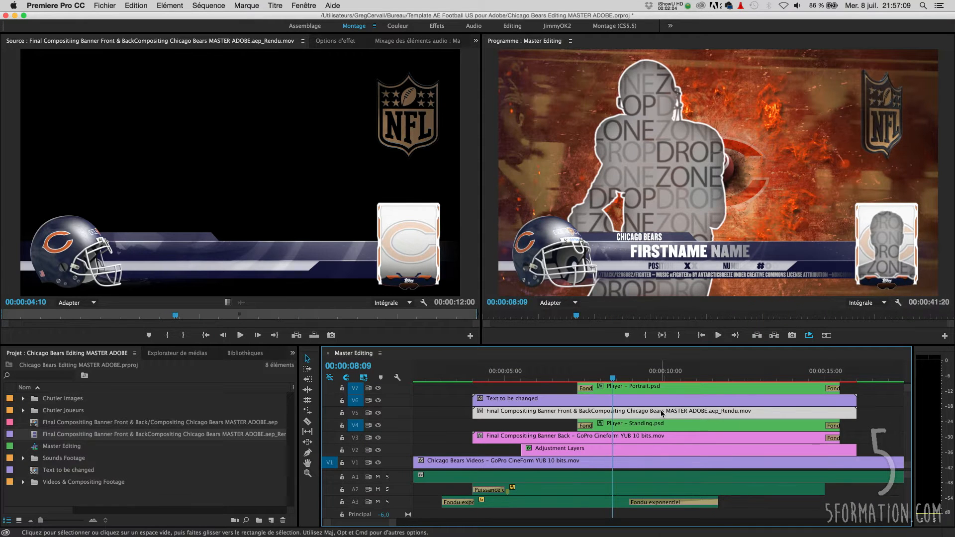
# - Restore the unrendered After Effects composition on the rendered banner clip
pyautogui.rightClick(662, 413)
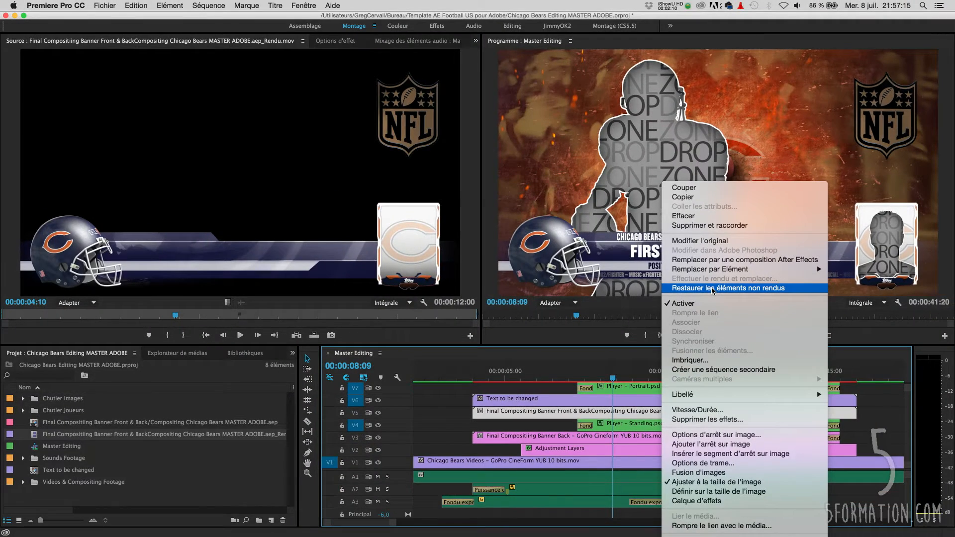
pyautogui.click(713, 289)
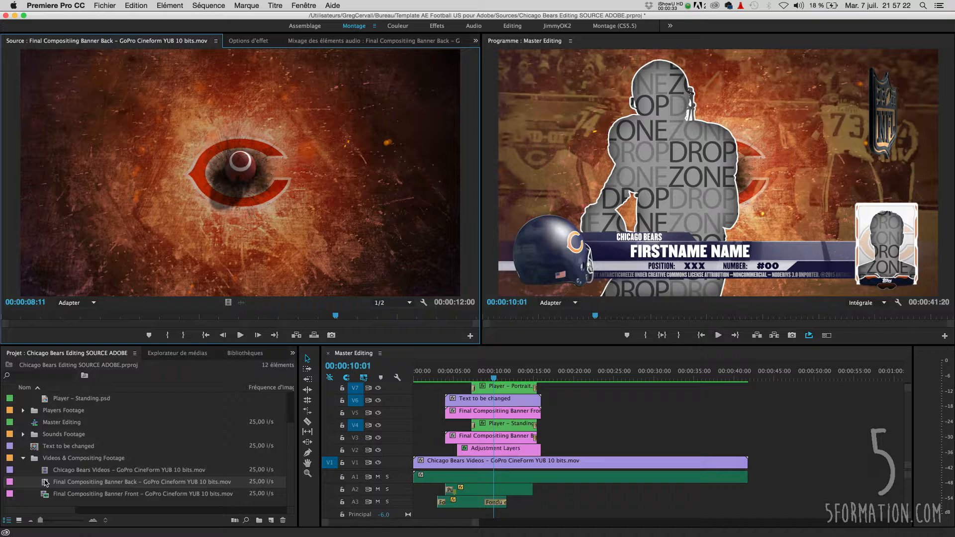
# - Preview the Final Compositing Banner Back and Front renders in the Source monitor
pyautogui.click(68, 319)
pyautogui.moveTo(67, 315); pyautogui.dragTo(99, 316)
pyautogui.doubleClick(45, 497)
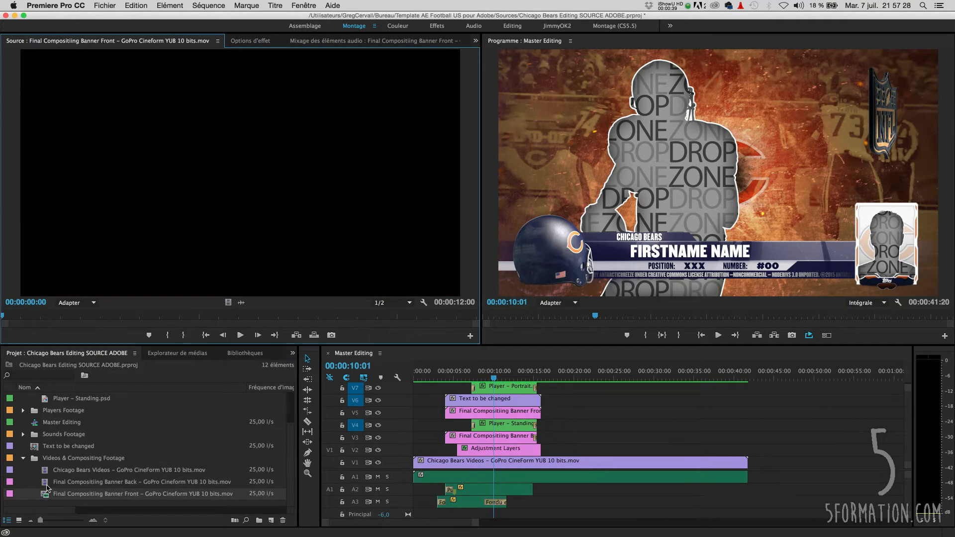
pyautogui.moveTo(209, 314); pyautogui.dragTo(110, 330)
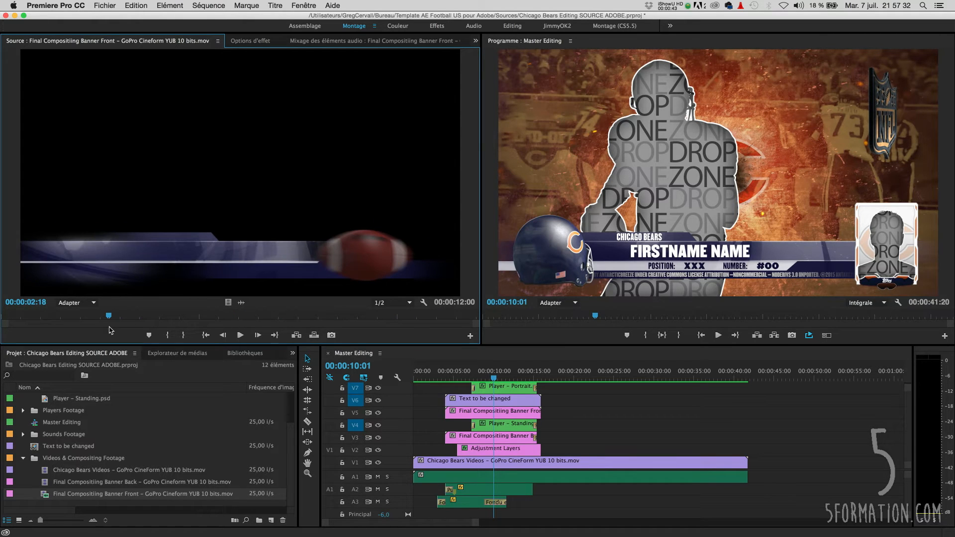
# - Open Text to be changed and view its editable After Effects text fields in Effect Controls
pyautogui.doubleClick(33, 450)
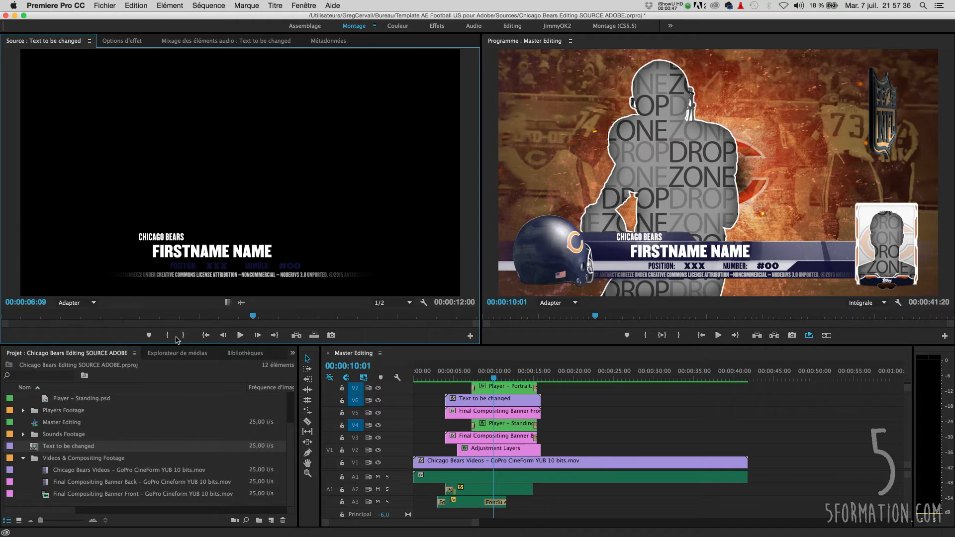
pyautogui.moveTo(254, 316); pyautogui.dragTo(328, 321)
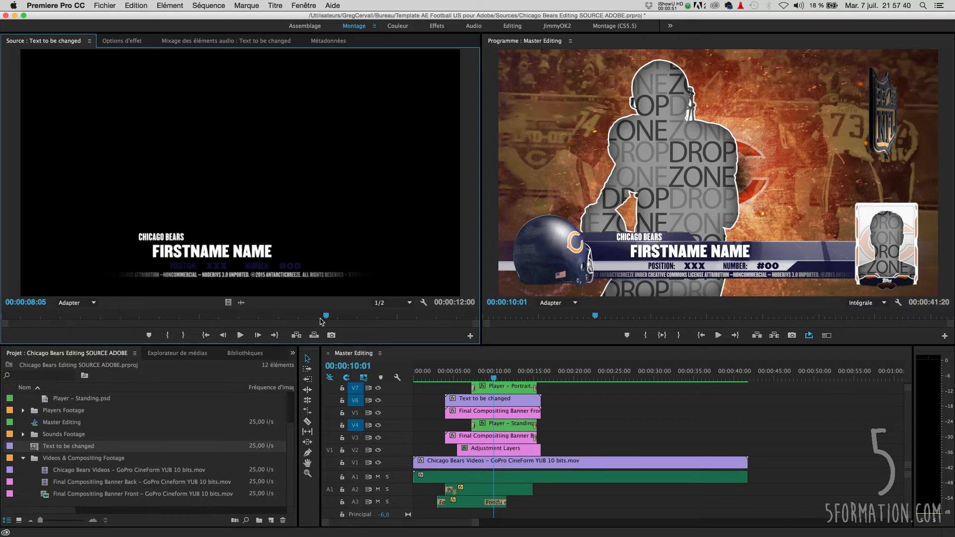
pyautogui.click(121, 42)
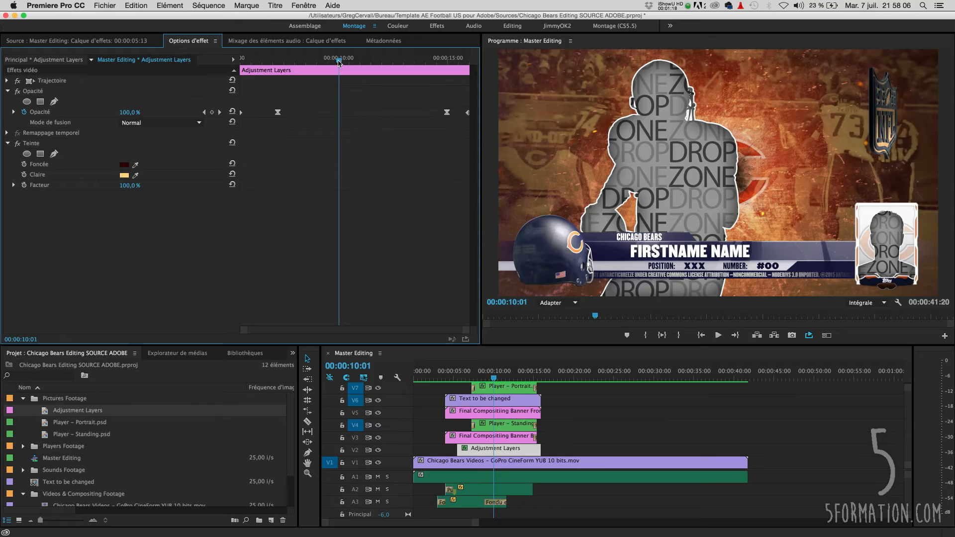
pyautogui.moveTo(339, 62); pyautogui.dragTo(291, 86)
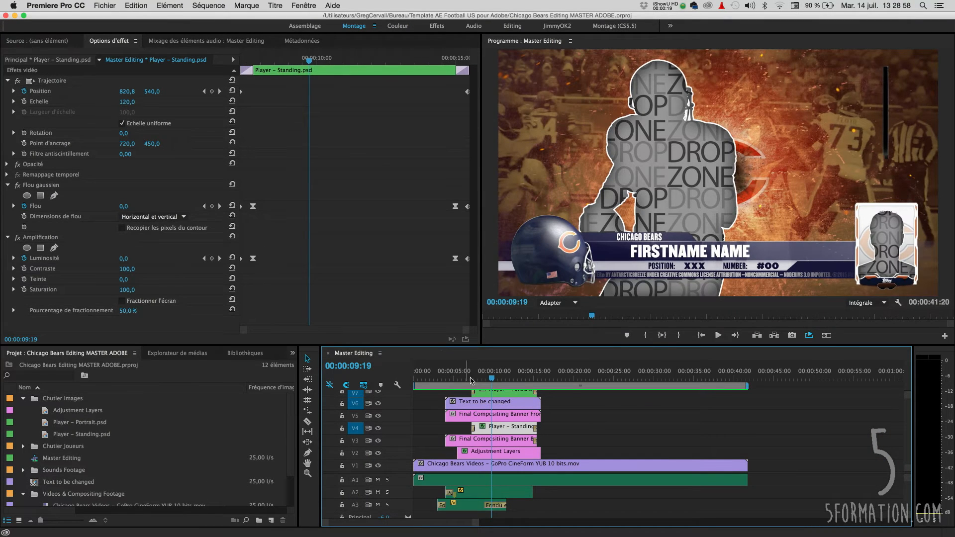
# - Open the Players Footage bin in icon view and replace the player portrait clip with Lance Briggs #55 OLB – Portrait.psd
pyautogui.moveTo(493, 379)
pyautogui.mouseDown()
pyautogui.moveTo(517, 379)
pyautogui.moveTo(505, 378)
pyautogui.mouseUp()
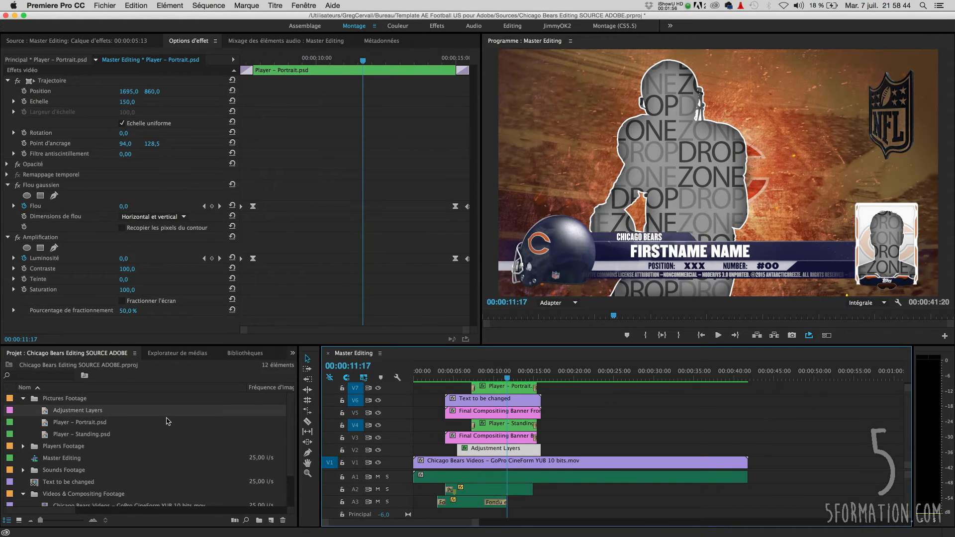
pyautogui.doubleClick(31, 448)
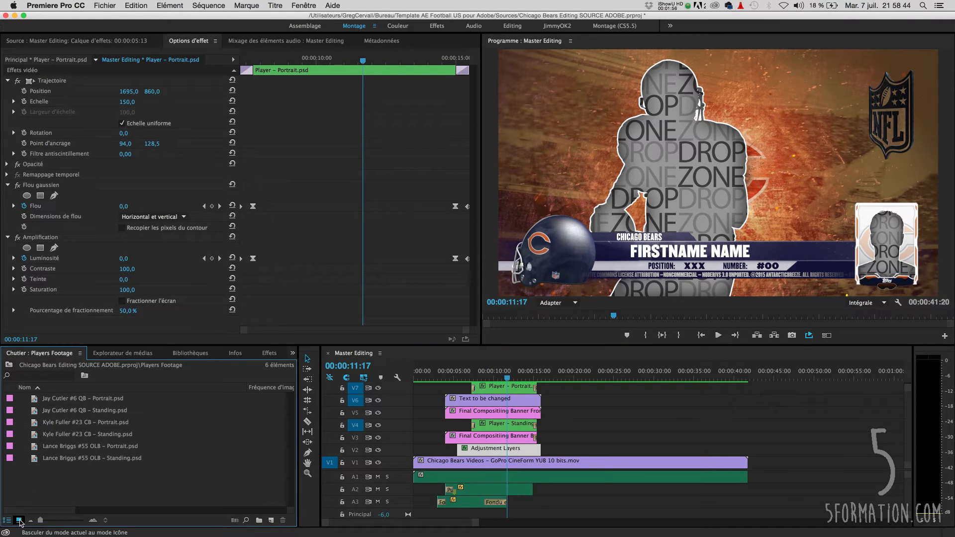
pyautogui.click(19, 520)
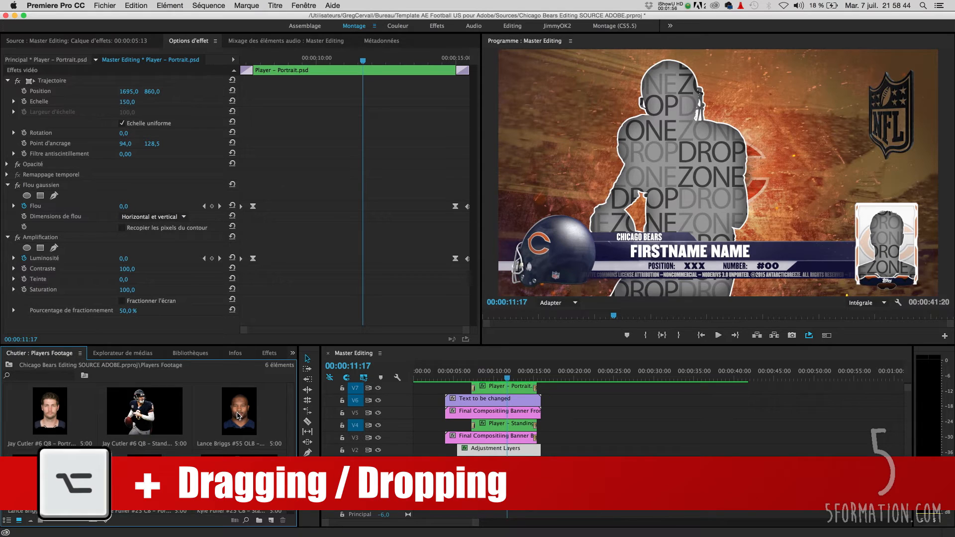
pyautogui.moveTo(238, 416); pyautogui.dragTo(502, 390)
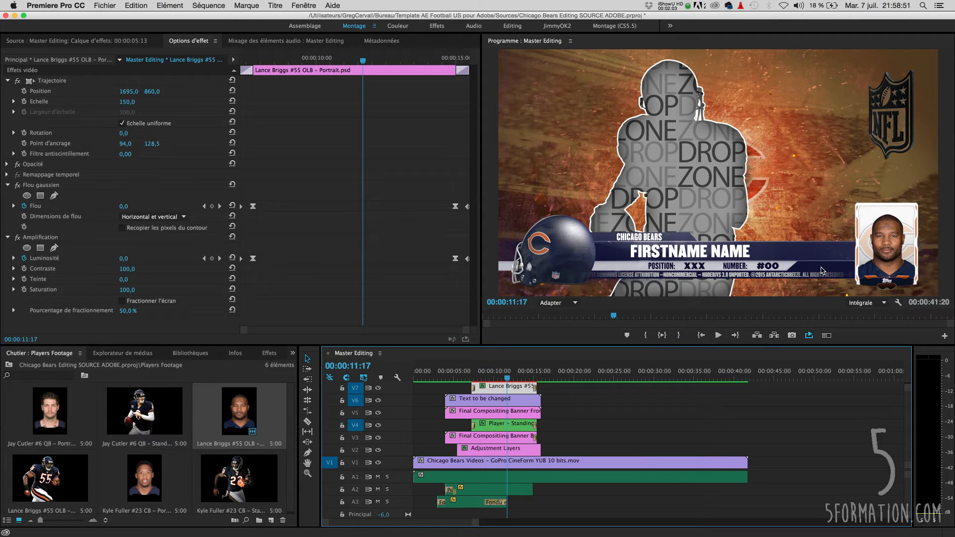
# - Replace the standing player clip with Lance Briggs #55 OLB – Standing.psd
pyautogui.click(498, 423)
pyautogui.click(57, 487)
pyautogui.moveTo(74, 476); pyautogui.dragTo(521, 427)
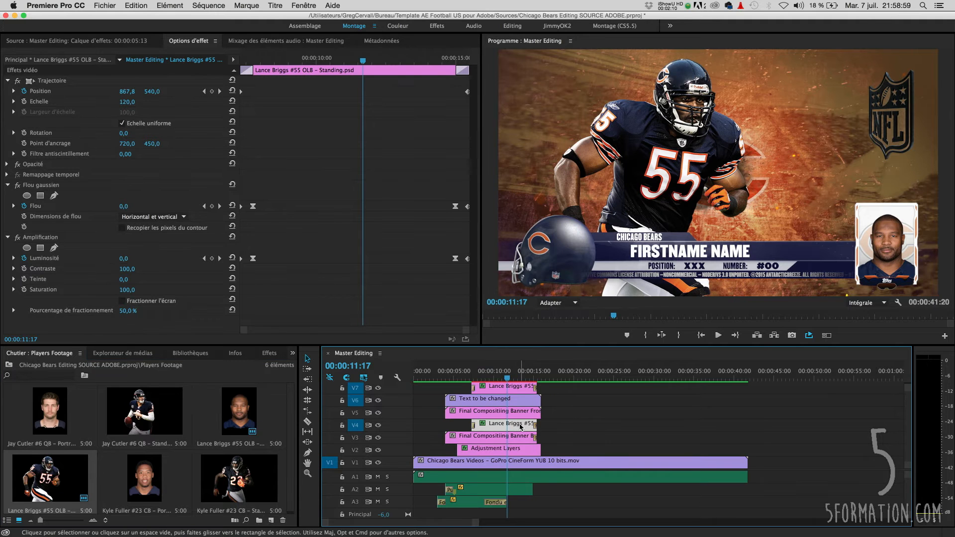
# - Set the Text to be changed clip's fields to Lance Briggs, position OLB and number #55
pyautogui.click(493, 398)
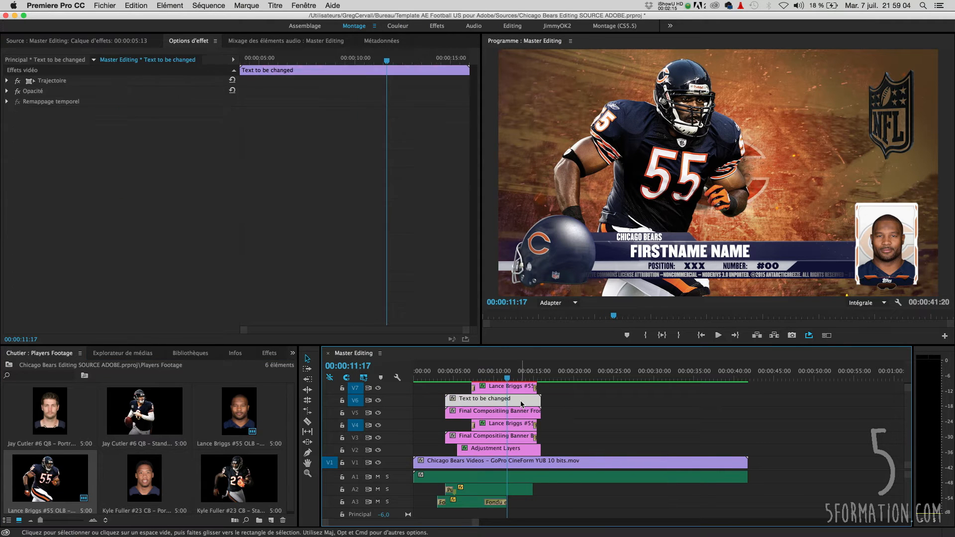
pyautogui.click(74, 86)
pyautogui.click(75, 82)
pyautogui.write('Lance Briggs')
pyautogui.click(66, 92)
pyautogui.write('OLB')
pyautogui.press('Tab')
pyautogui.write('#55')
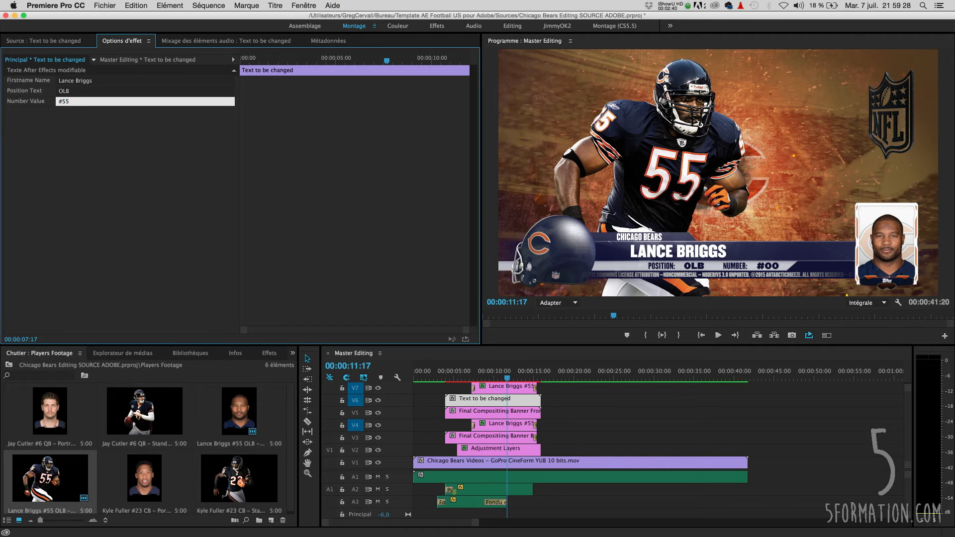
pyautogui.press('Return')
# - Select the graphics clips together with their two audio clips and group them
pyautogui.moveTo(562, 382); pyautogui.dragTo(503, 464)
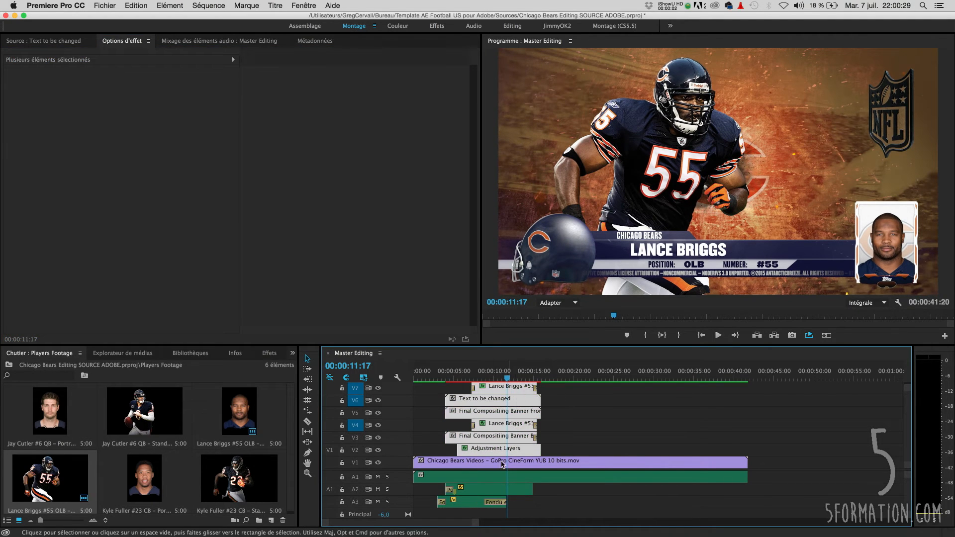
pyautogui.keyDown('shift'); pyautogui.click(481, 491); pyautogui.keyUp('shift')
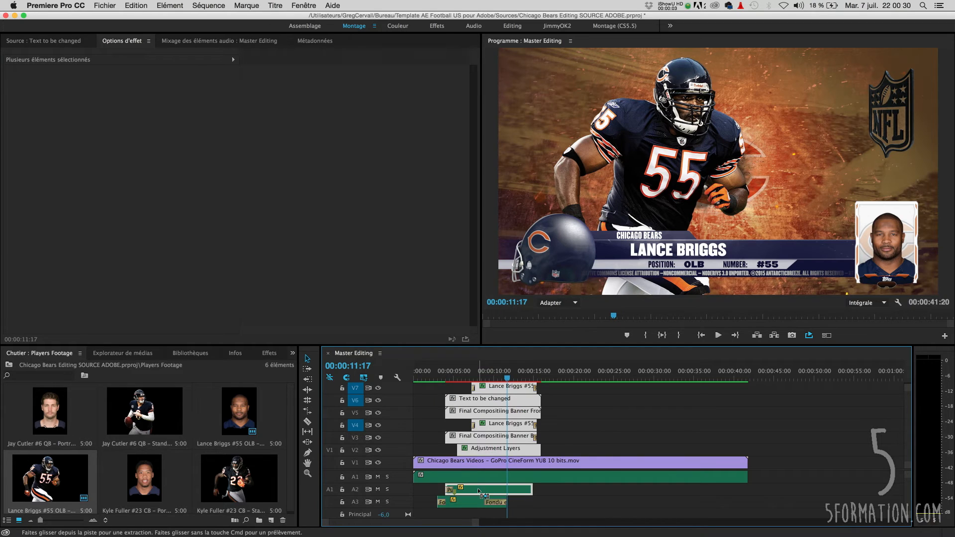
pyautogui.keyDown('shift'); pyautogui.click(475, 505); pyautogui.keyUp('shift')
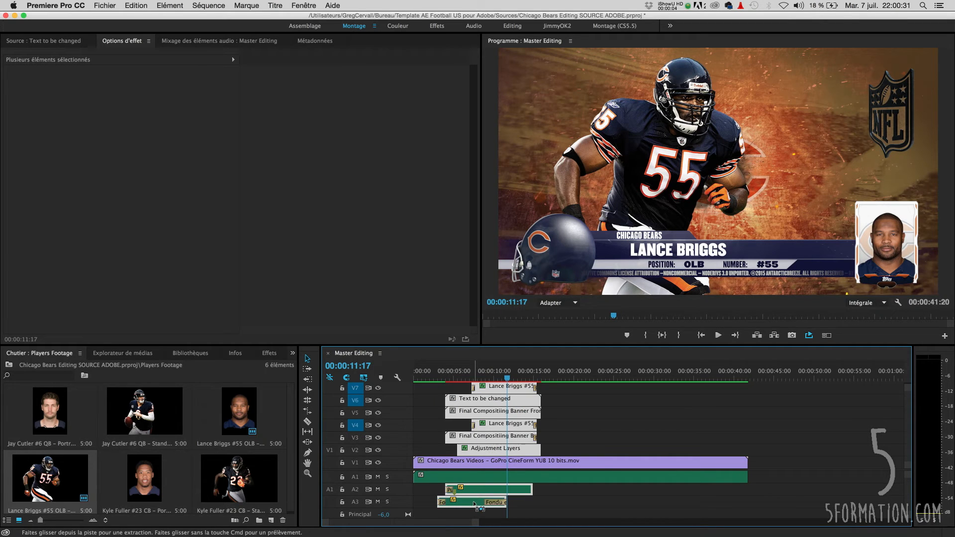
pyautogui.rightClick(491, 440)
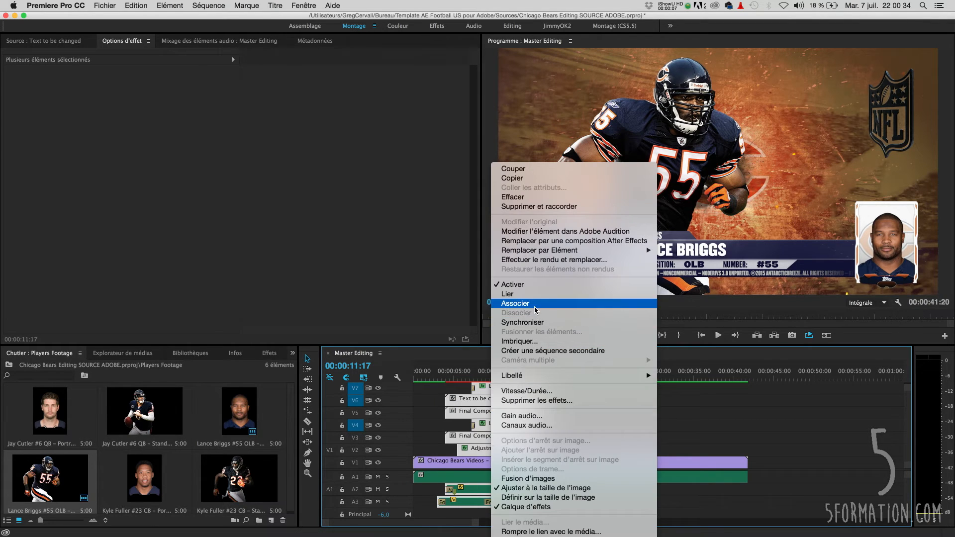
pyautogui.click(516, 303)
# - Duplicate the grouped graphics block to about 28 seconds on the timeline
pyautogui.moveTo(512, 391); pyautogui.dragTo(659, 391)
pyautogui.click(646, 372)
# - Replace the copy's portrait and standing clips with Jay Cutter #6 QB – Portrait.psd and Jay Cutter #6 QB – Standing.psd
pyautogui.click(658, 391)
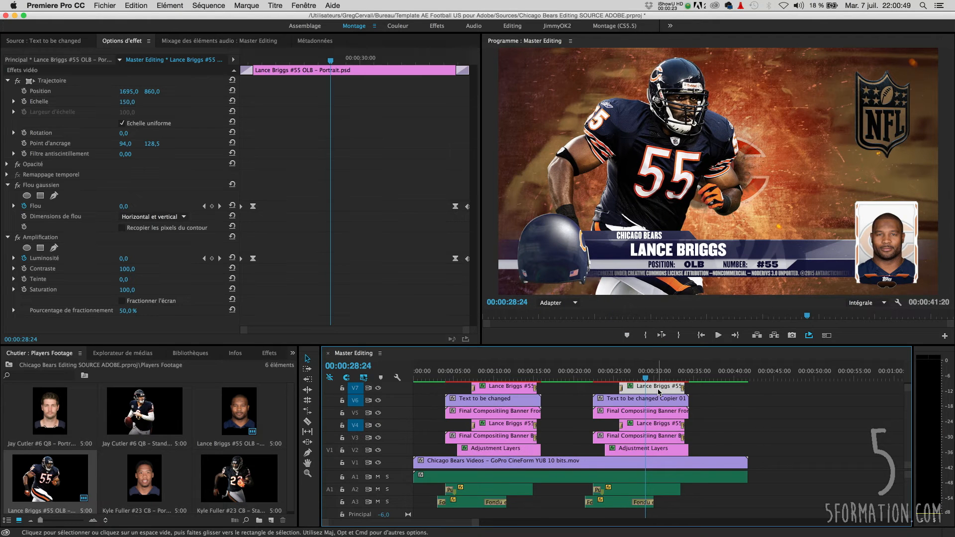
pyautogui.moveTo(50, 411); pyautogui.dragTo(662, 391)
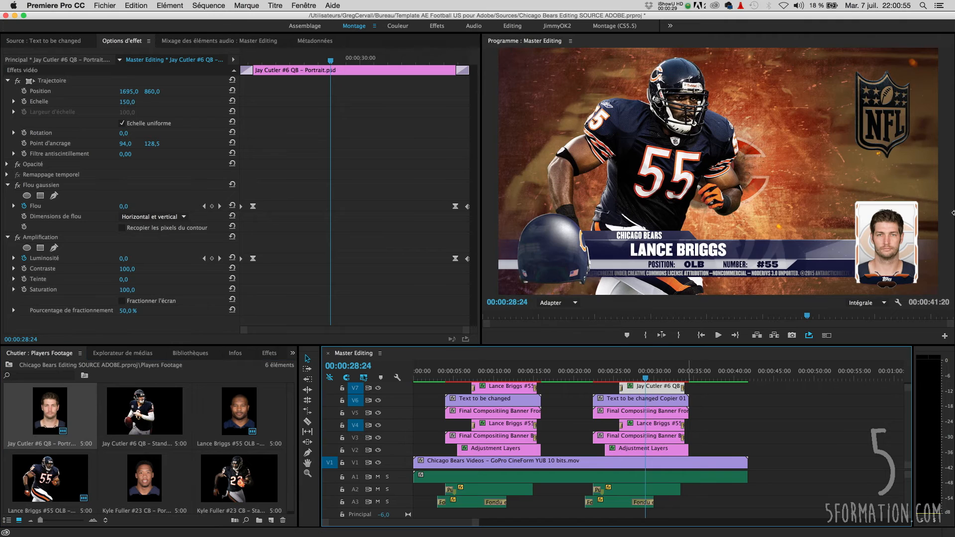
pyautogui.click(657, 423)
pyautogui.moveTo(115, 417); pyautogui.dragTo(663, 423)
# - Set the copied text clip's fields to JAY CUTTER, position QB and number 6
pyautogui.click(656, 399)
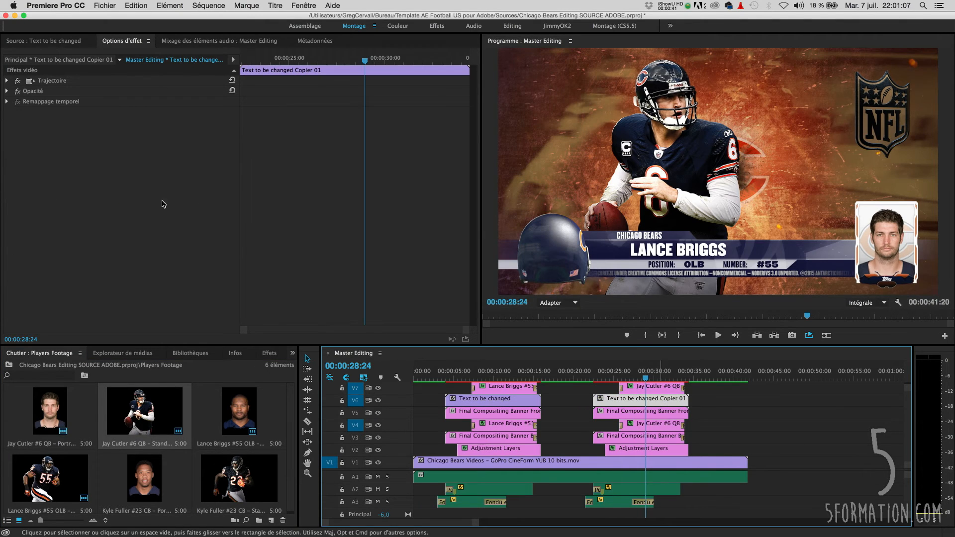
pyautogui.click(78, 81)
pyautogui.write('JAY CUTTER')
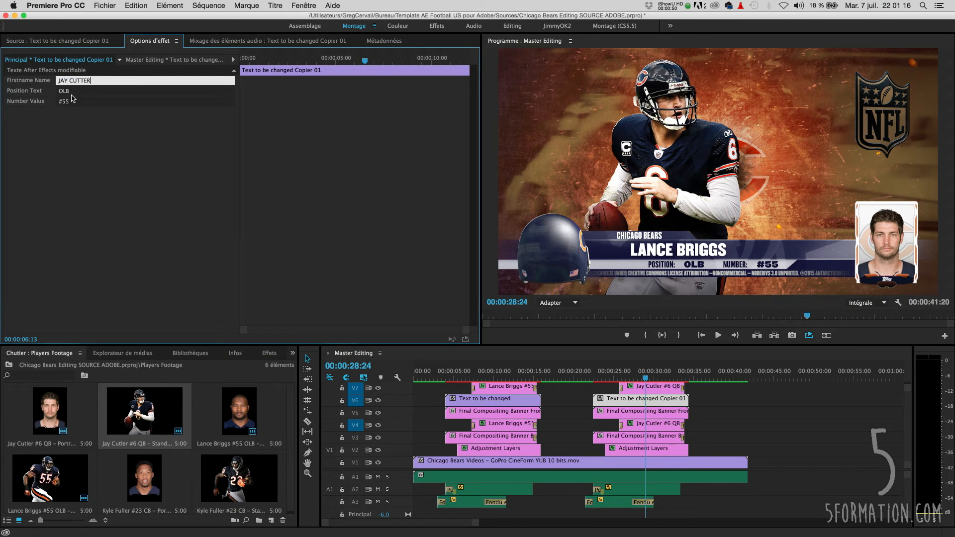
pyautogui.click(76, 91)
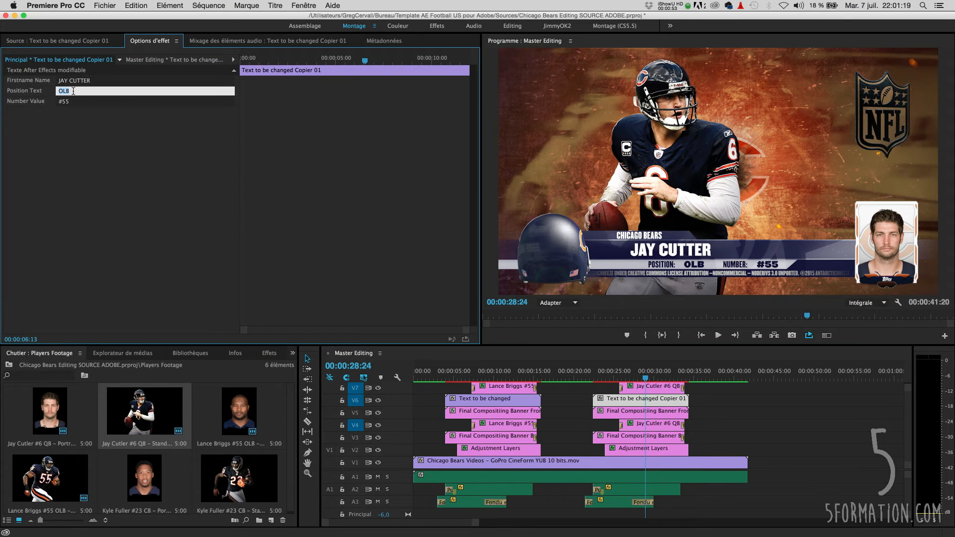
pyautogui.click(72, 102)
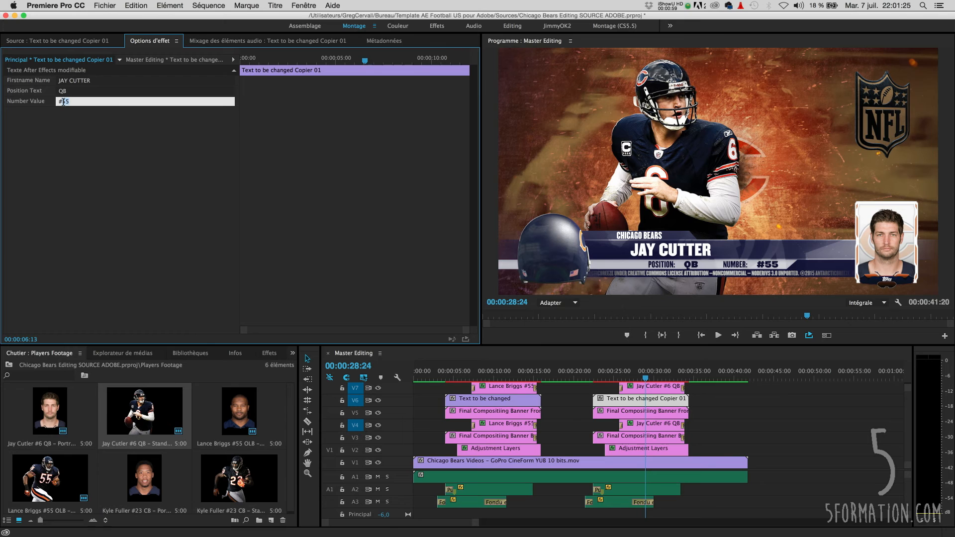
pyautogui.write('6')
pyautogui.press('Return')
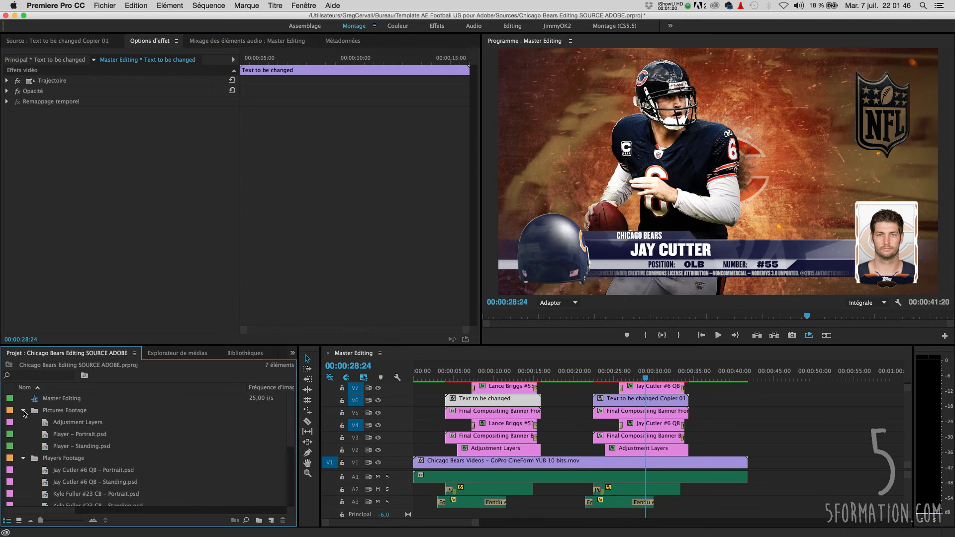
# - Duplicate the Jay Cutter graphics block to about 42 seconds on the timeline
pyautogui.click(23, 470)
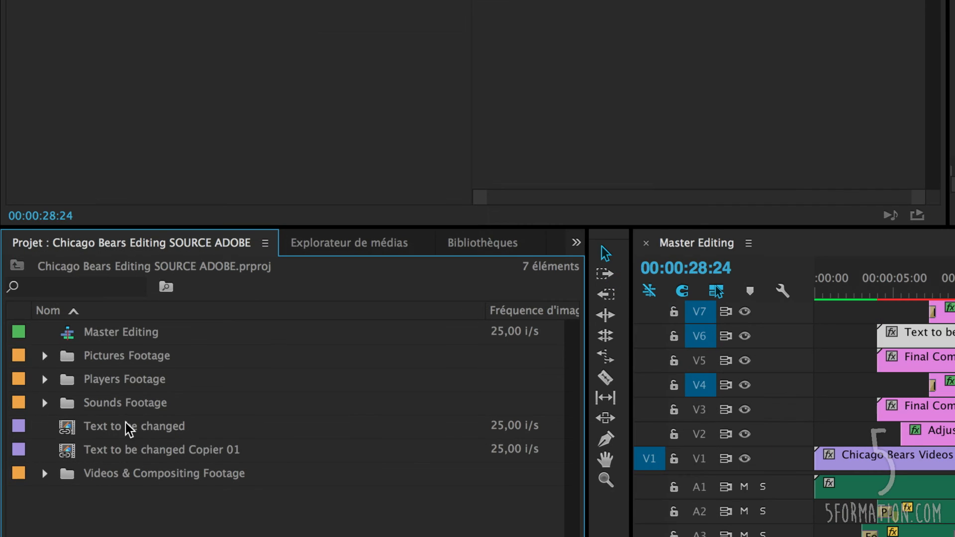
pyautogui.click(74, 459)
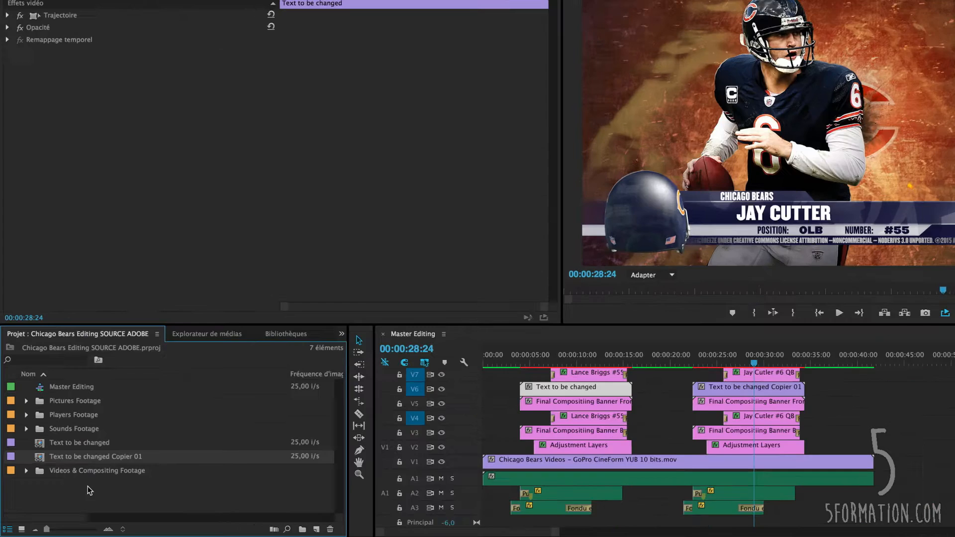
pyautogui.moveTo(610, 390); pyautogui.dragTo(820, 429)
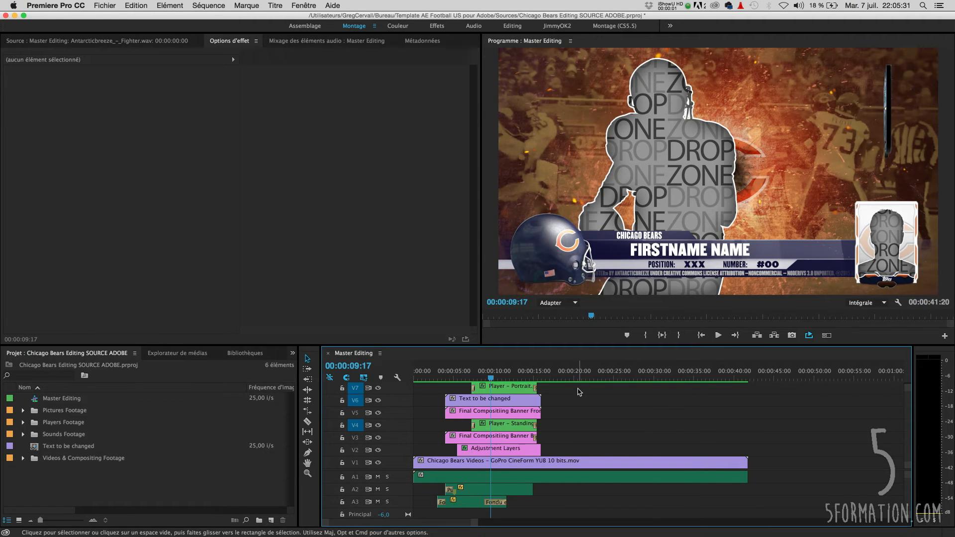
# - Try nesting the graphics, adjustment layer and audio clips into one sequence, and undo it
pyautogui.moveTo(579, 389); pyautogui.dragTo(515, 450)
pyautogui.keyDown('super'); pyautogui.click(504, 491); pyautogui.keyUp('super')
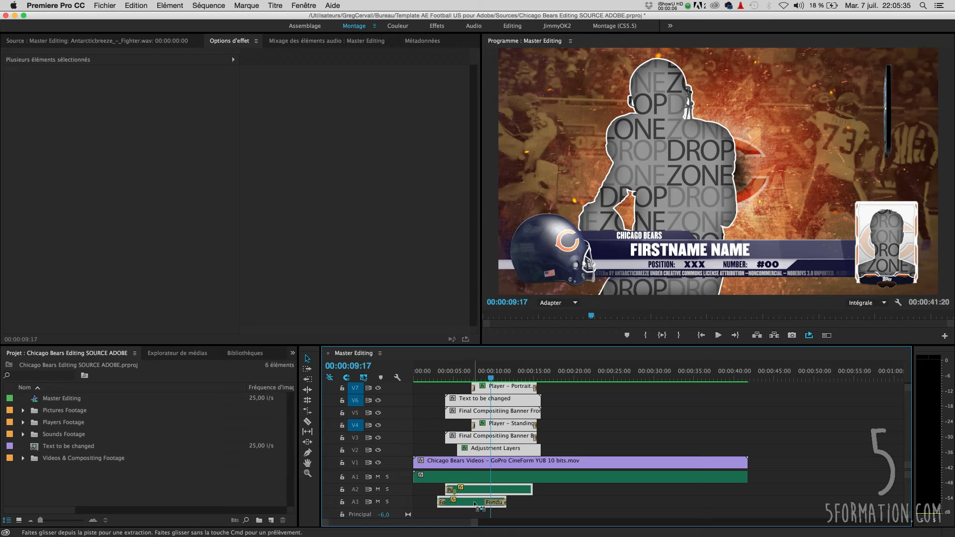
pyautogui.rightClick(506, 438)
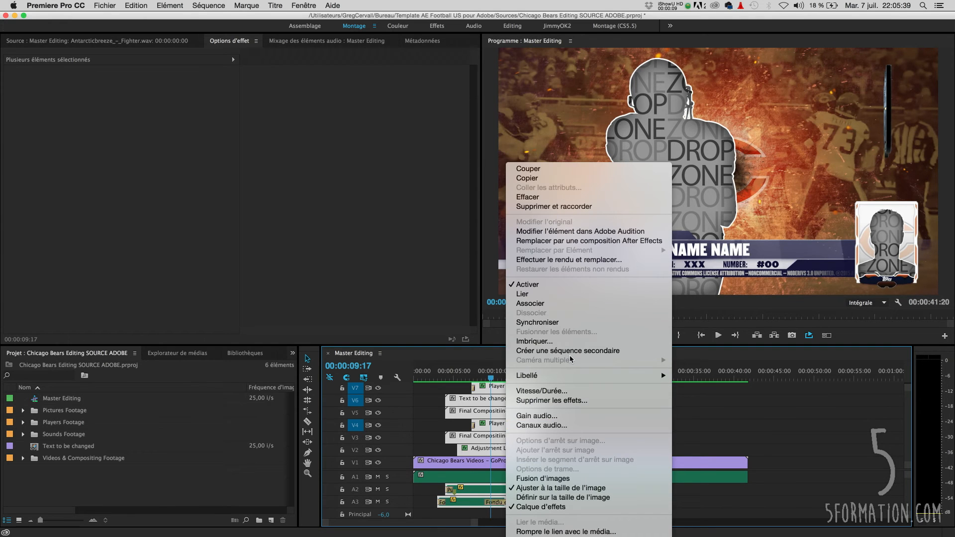
pyautogui.click(568, 342)
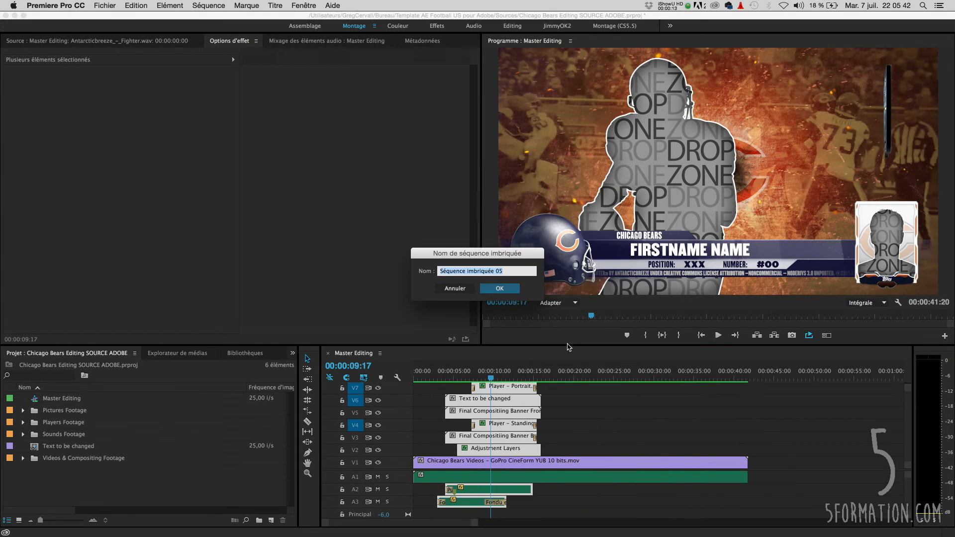
pyautogui.click(495, 291)
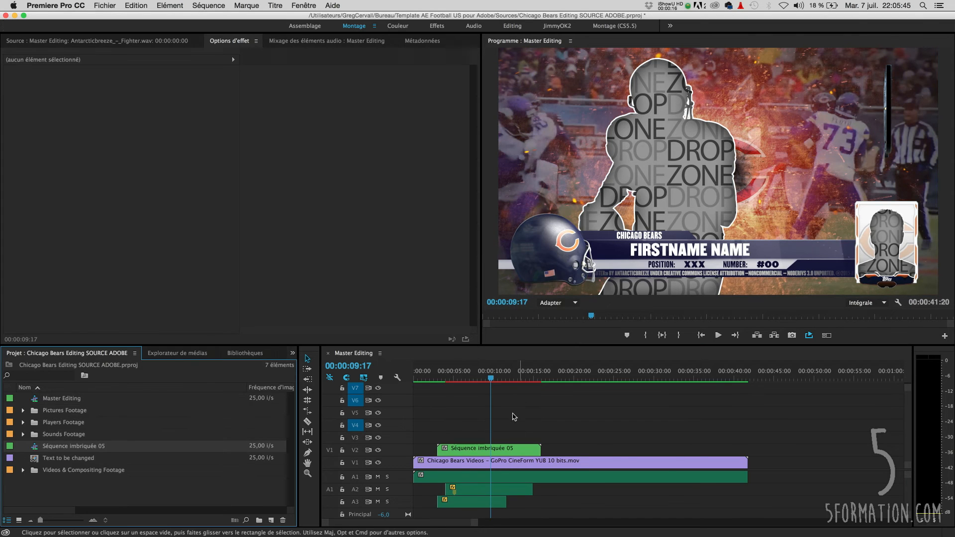
pyautogui.press('super+z')
# - Nest the graphics and audio clips, leaving out the adjustment layer, into a nested sequence
pyautogui.moveTo(568, 391); pyautogui.dragTo(515, 434)
pyautogui.keyDown('shift'); pyautogui.click(513, 490); pyautogui.keyUp('shift')
pyautogui.keyDown('shift'); pyautogui.click(476, 503); pyautogui.keyUp('shift')
pyautogui.rightClick(513, 436)
pyautogui.click(548, 342)
pyautogui.click(509, 288)
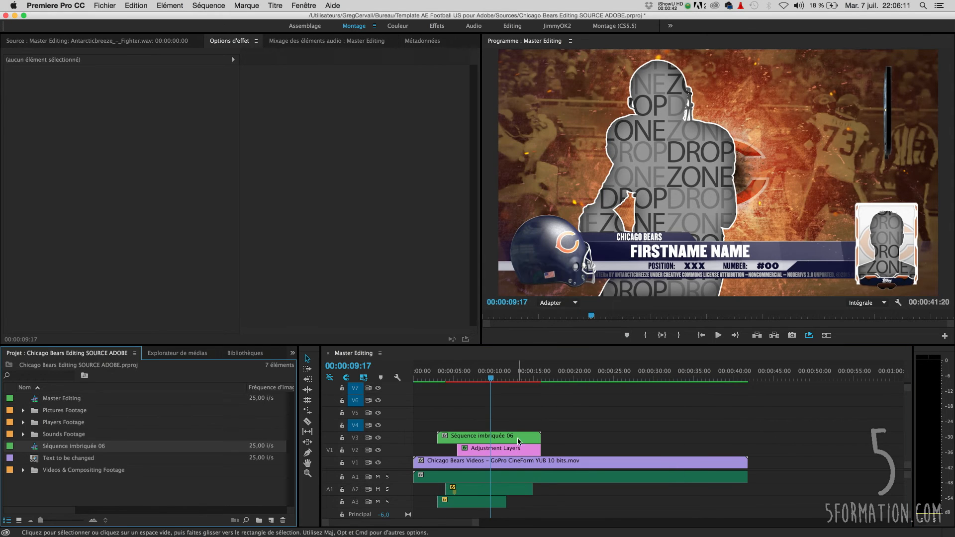
# - Duplicate the nested sequence with its adjustment layer and audio to about 26 seconds
pyautogui.click(482, 434)
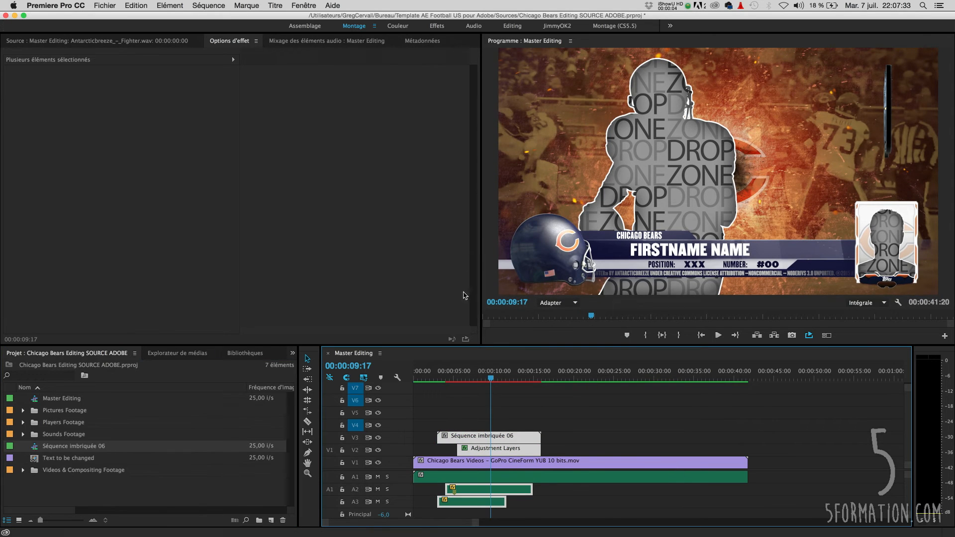
pyautogui.moveTo(471, 441); pyautogui.dragTo(614, 441)
pyautogui.click(629, 420)
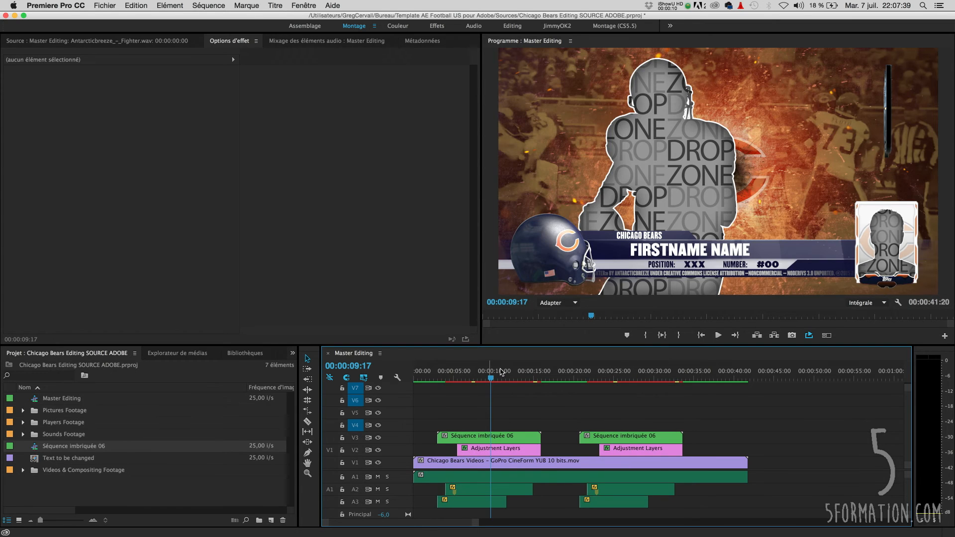
# - Open the nested sequence and set its text clip's fields to Jay Cutter, position QB and number #6
pyautogui.press('space')
pyautogui.doubleClick(471, 437)
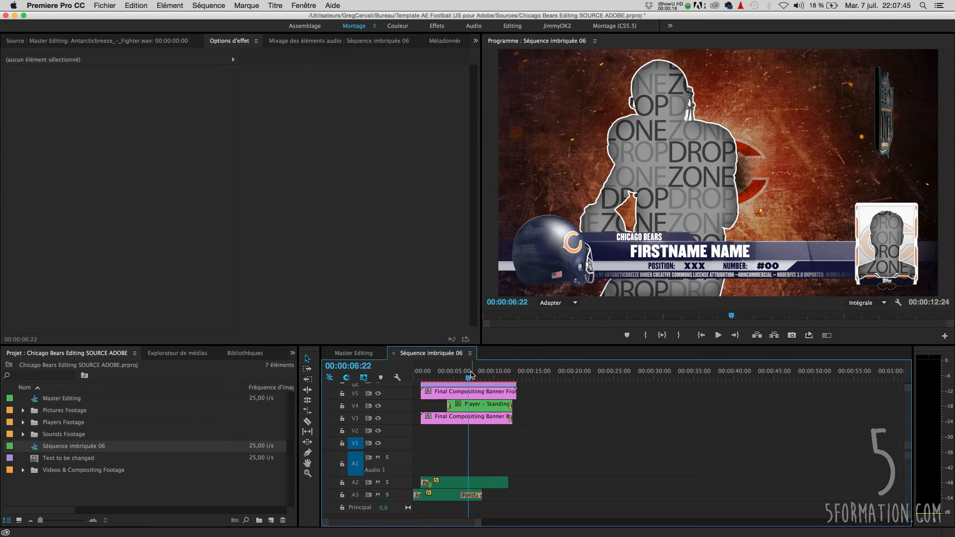
pyautogui.scroll(3, 501, 403)
pyautogui.click(492, 413)
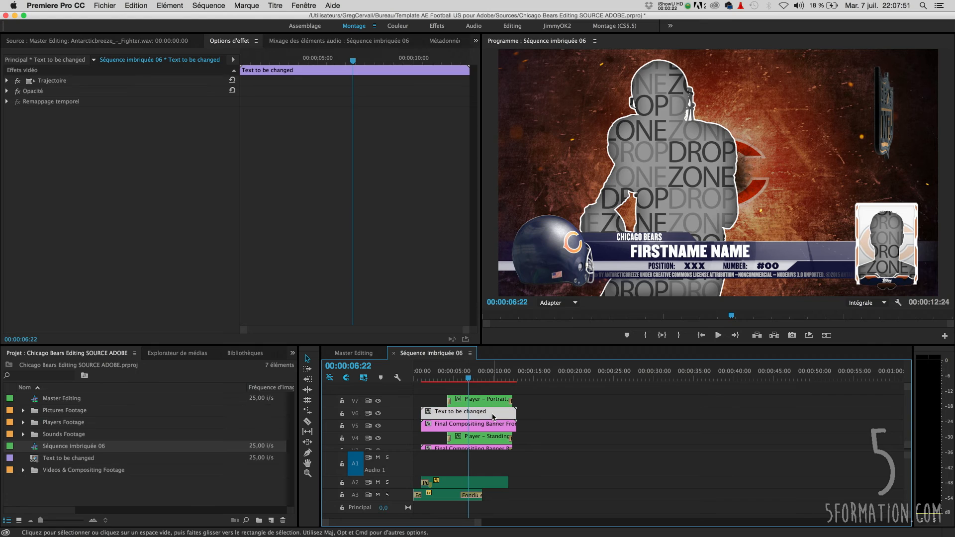
pyautogui.click(35, 60)
pyautogui.tripleClick(77, 80)
pyautogui.write('Jay Cutter')
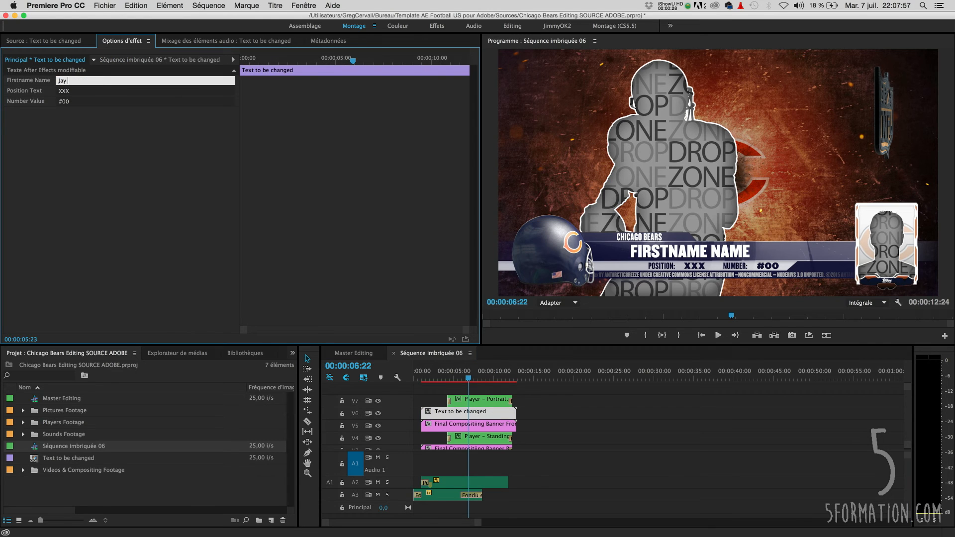
pyautogui.press('Tab')
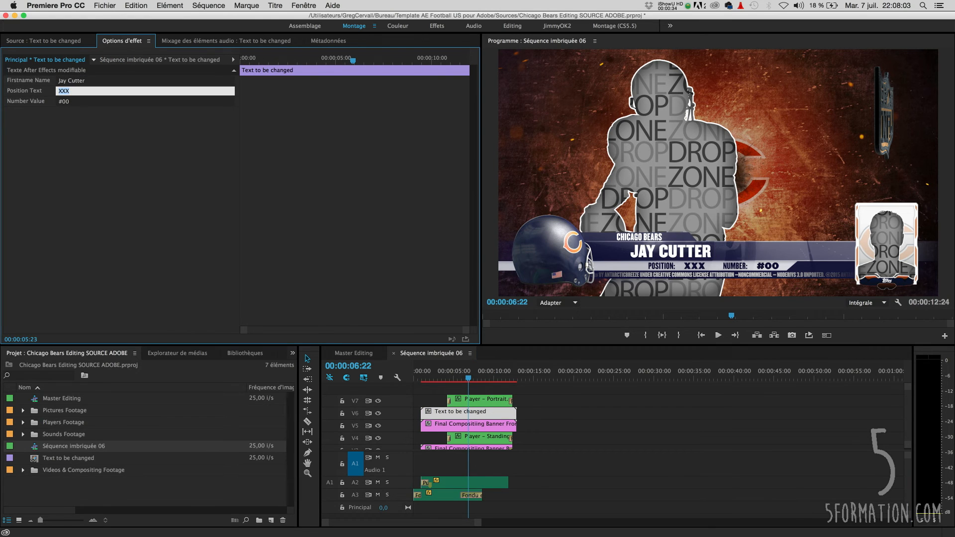
pyautogui.write('QB')
pyautogui.press('Tab')
pyautogui.write('#6')
pyautogui.press('Return')
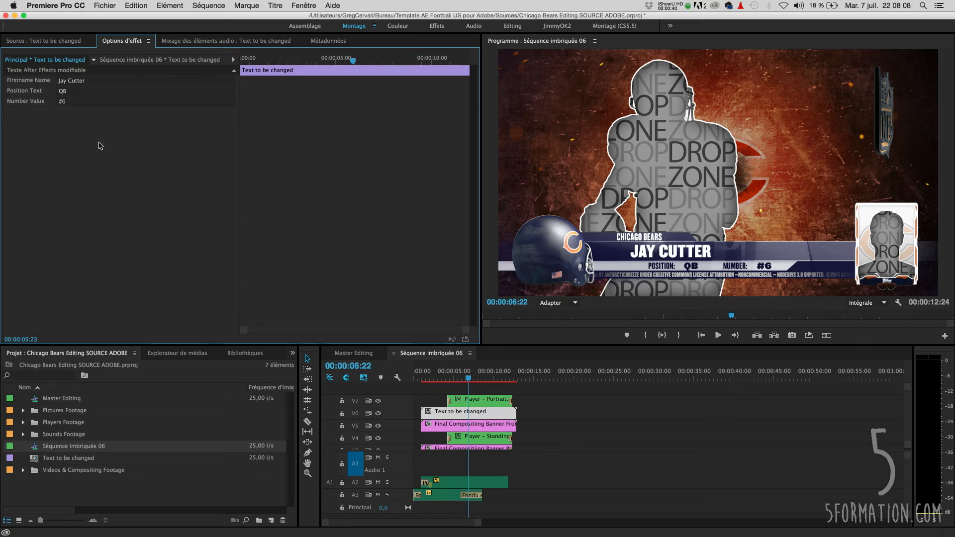
# - Return to the Master Editing sequence and play it back from the start
pyautogui.click(354, 353)
pyautogui.moveTo(496, 379); pyautogui.dragTo(493, 379)
pyautogui.press('space')
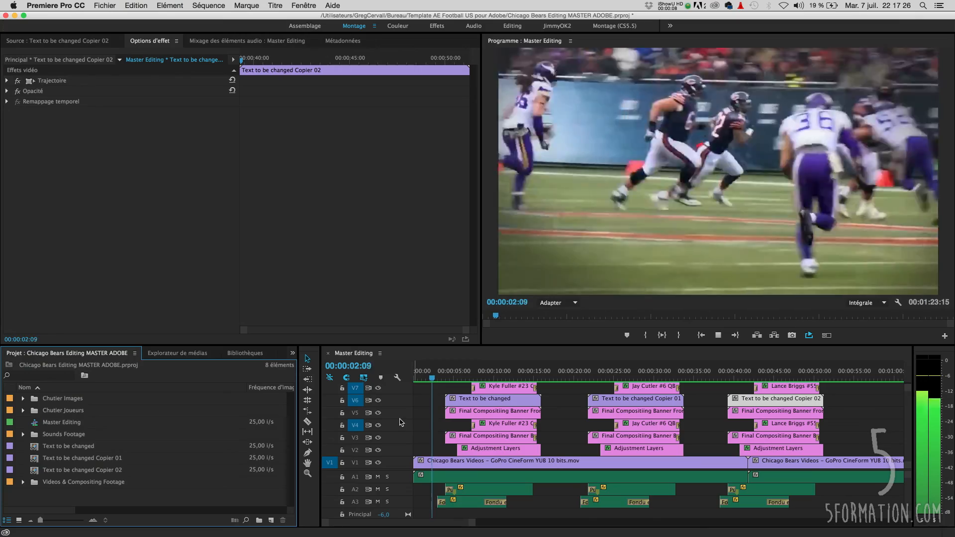